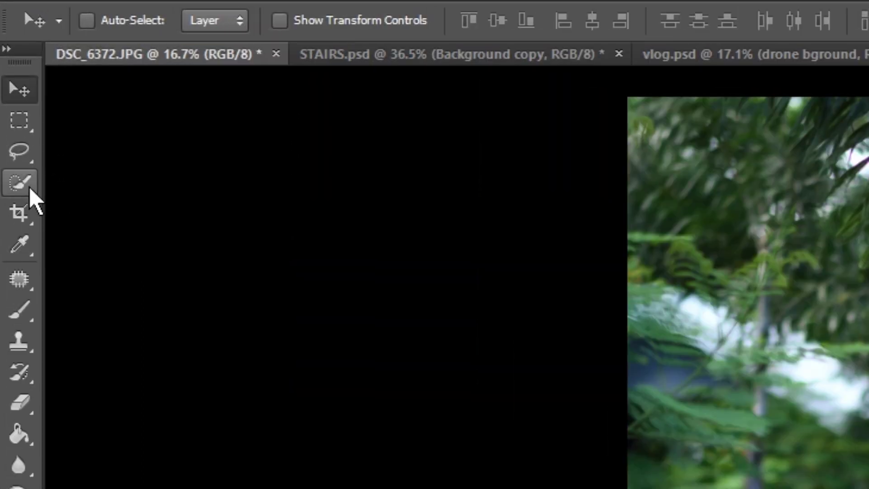
# Select the man's body, including his shirt, shorts, legs, shoes, head, arms and shoulder bag, with the Quick Selection tool
pyautogui.click(9, 82)
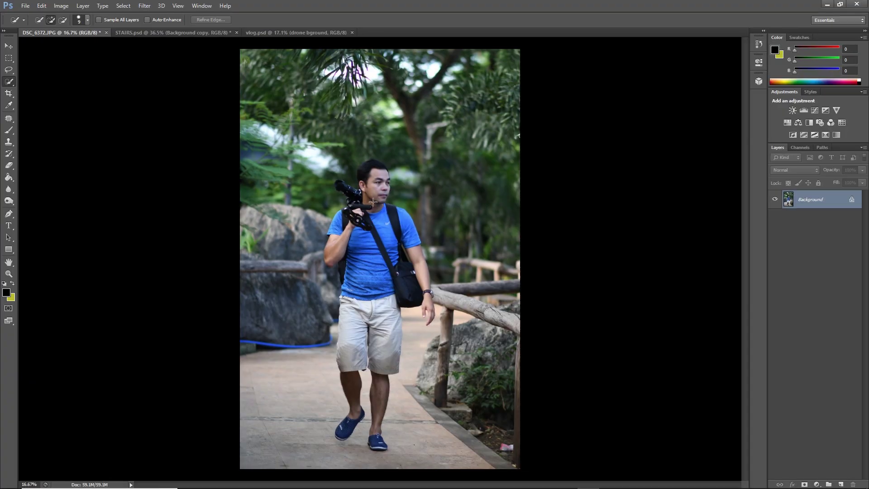
pyautogui.click(378, 190)
pyautogui.moveTo(378, 190); pyautogui.dragTo(357, 410)
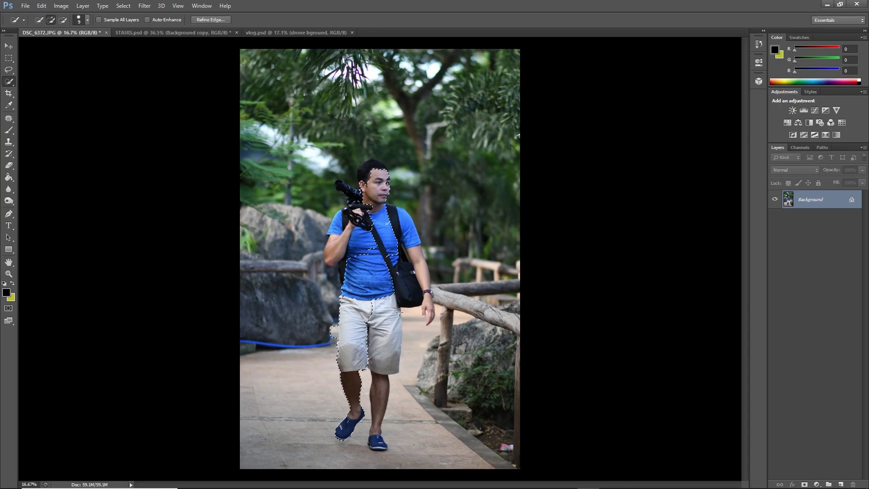
pyautogui.moveTo(381, 300); pyautogui.dragTo(383, 449)
pyautogui.click(359, 235)
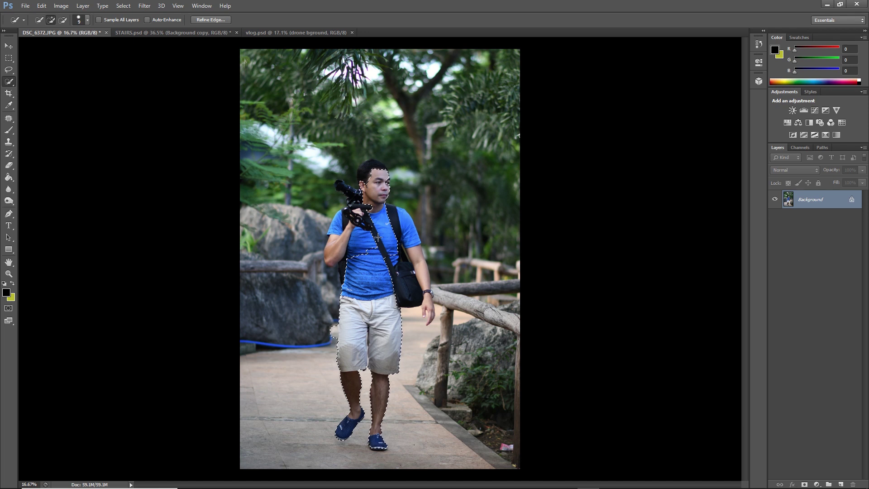
pyautogui.moveTo(359, 235)
pyautogui.mouseDown()
pyautogui.moveTo(328, 257)
pyautogui.moveTo(338, 214)
pyautogui.mouseUp()
pyautogui.moveTo(366, 173); pyautogui.dragTo(378, 166)
pyautogui.moveTo(400, 221); pyautogui.dragTo(423, 271)
# Enlarge the selection brush to 30 and extend the selection over the camera, the hair and ear, and the shoulder
pyautogui.scroll(6, 346, 221)
pyautogui.scroll(2, 384, 154)
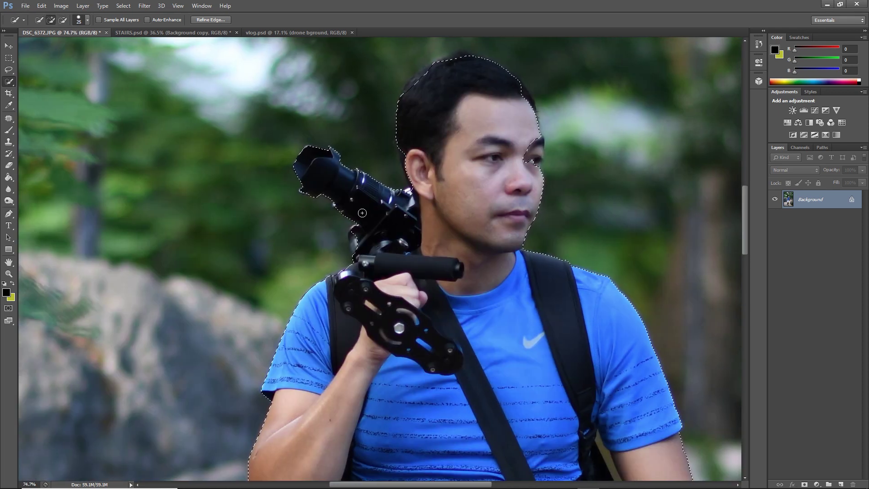
pyautogui.moveTo(362, 213); pyautogui.dragTo(409, 232)
pyautogui.press(']')
pyautogui.moveTo(460, 85); pyautogui.dragTo(349, 141)
pyautogui.moveTo(418, 171); pyautogui.dragTo(425, 224)
pyautogui.click(305, 140)
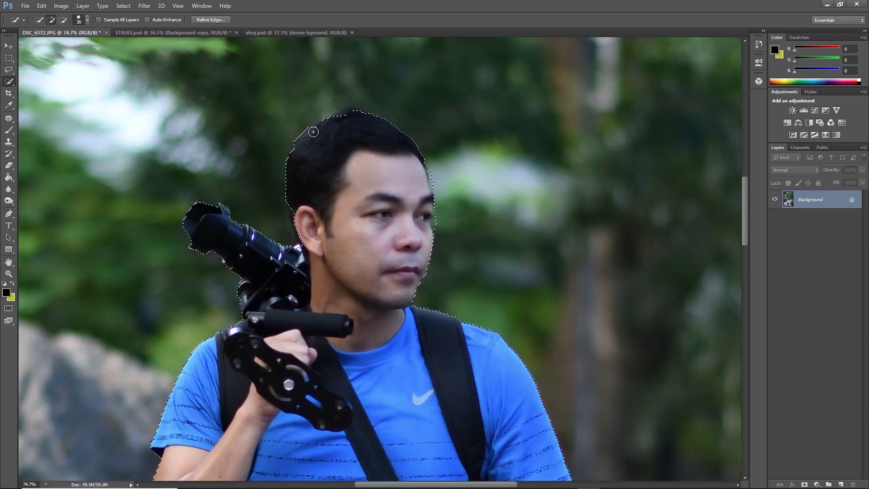
pyautogui.moveTo(301, 202); pyautogui.dragTo(296, 231)
pyautogui.moveTo(458, 342); pyautogui.dragTo(412, 302)
# Subtract the background strip beside the face from the selection and clean up the selection around the lowered hand's fingers
pyautogui.press('alt')
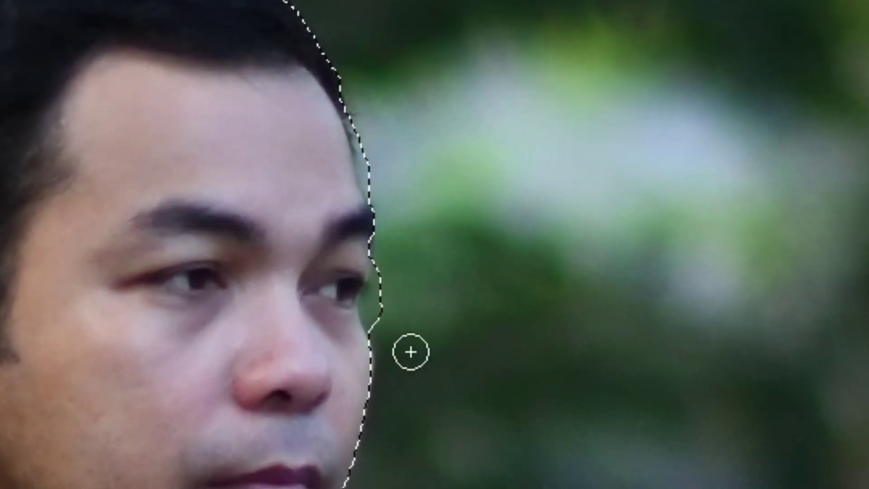
pyautogui.moveTo(396, 313)
pyautogui.mouseDown()
pyautogui.moveTo(388, 331)
pyautogui.moveTo(389, 272)
pyautogui.mouseUp()
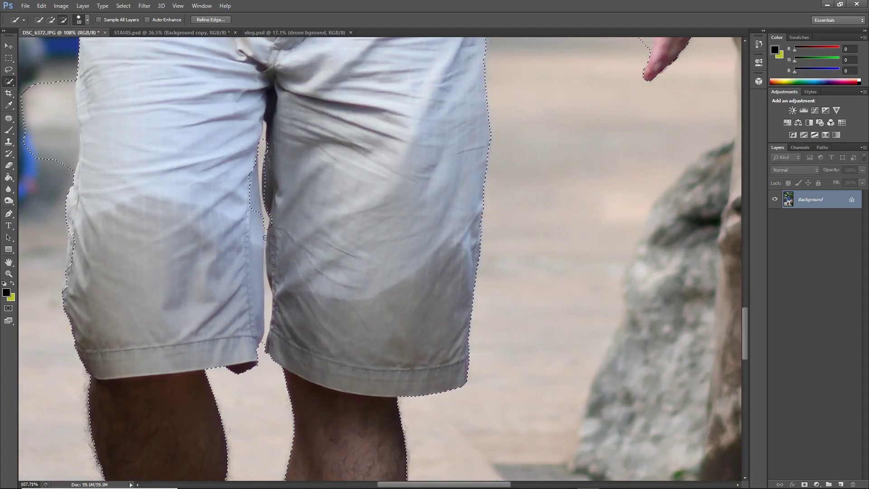
pyautogui.scroll(-10, 266, 238)
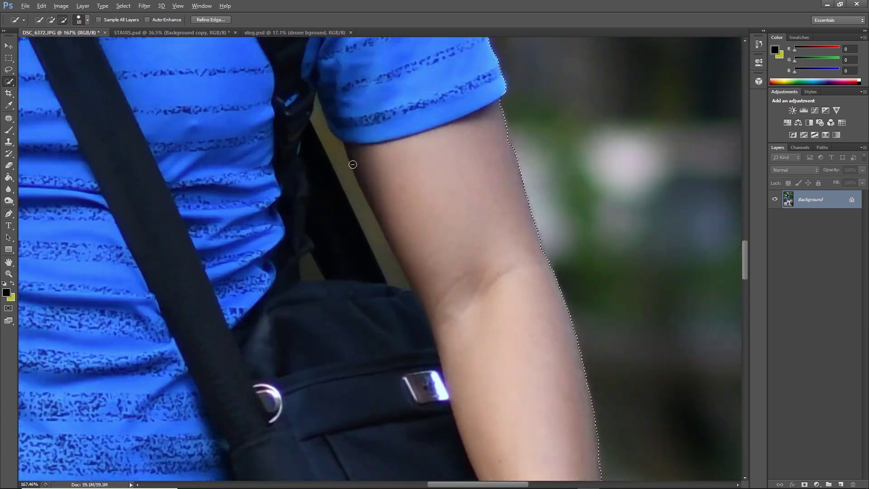
pyautogui.scroll(2, 349, 161)
pyautogui.moveTo(419, 333); pyautogui.dragTo(417, 334)
# Subtract the two background gaps between the arm, the backpack strap and the shoulder bag from the selection
pyautogui.keyDown('alt'); pyautogui.click(305, 100); pyautogui.keyUp('alt')
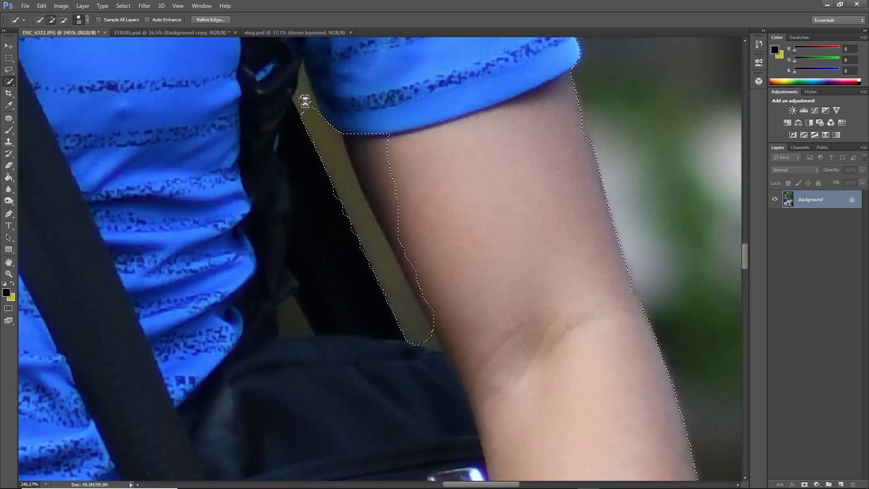
pyautogui.moveTo(306, 107); pyautogui.dragTo(303, 89)
pyautogui.moveTo(401, 218)
pyautogui.mouseDown()
pyautogui.moveTo(381, 155)
pyautogui.moveTo(392, 219)
pyautogui.mouseUp()
pyautogui.keyDown('alt'); pyautogui.click(427, 341); pyautogui.keyUp('alt')
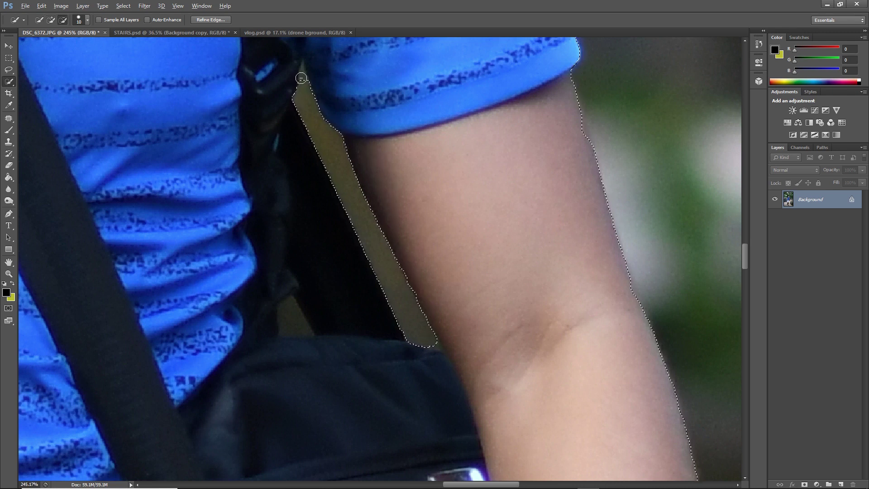
pyautogui.scroll(-10, 393, 166)
pyautogui.scroll(10, 387, 183)
pyautogui.keyDown('alt'); pyautogui.click(363, 241); pyautogui.keyUp('alt')
pyautogui.moveTo(359, 230); pyautogui.dragTo(357, 252)
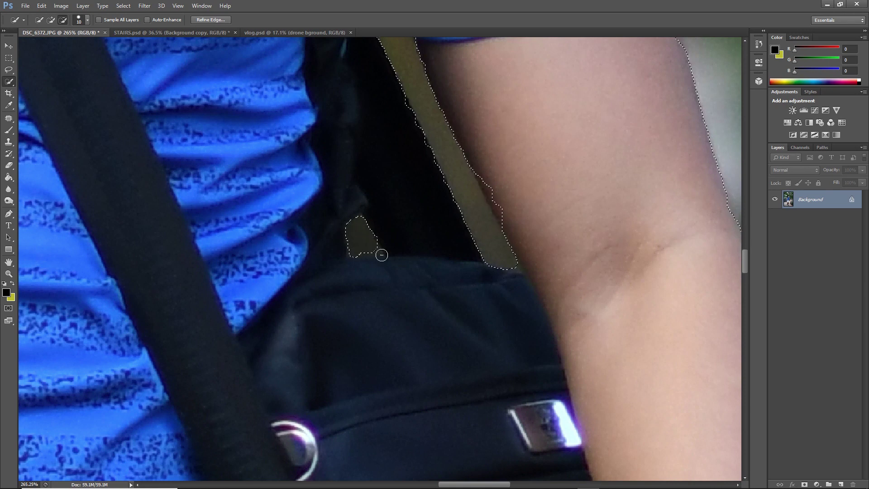
# Enlarge the Quick Selection brush to 25 and touch up the remaining edges of the man's selection
pyautogui.scroll(-5, 415, 254)
pyautogui.press(']')
pyautogui.press(']')
pyautogui.press(']')
pyautogui.scroll(4, 255, 235)
pyautogui.keyDown('alt'); pyautogui.click(255, 234); pyautogui.keyUp('alt')
pyautogui.moveTo(189, 221); pyautogui.dragTo(219, 230)
pyautogui.scroll(3, 245, 234)
pyautogui.scroll(-10, 287, 262)
pyautogui.scroll(2, 346, 191)
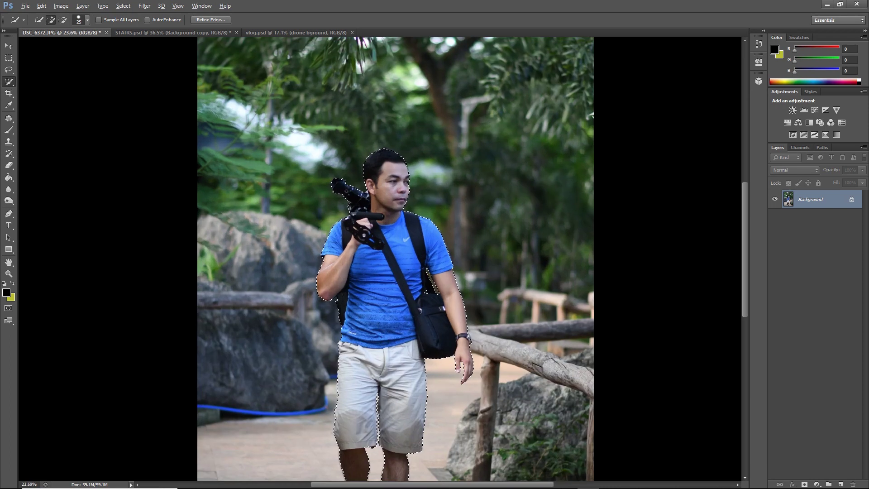
pyautogui.scroll(2, 347, 174)
pyautogui.scroll(2, 470, 163)
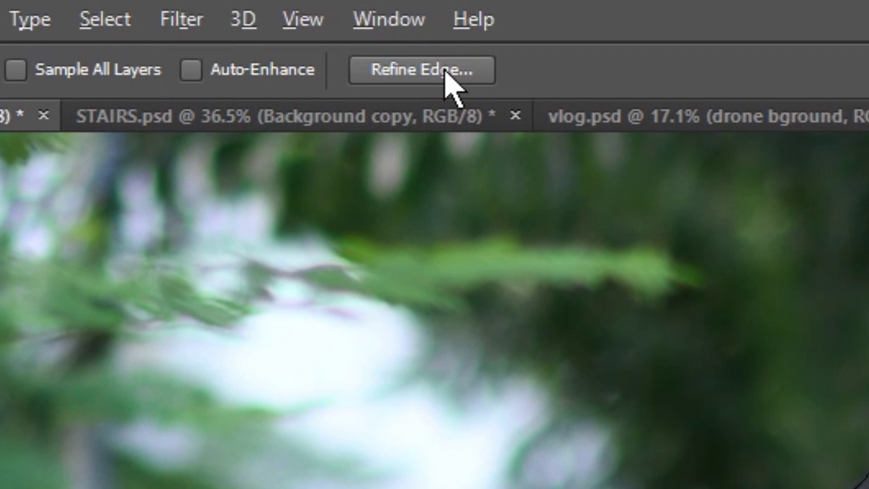
# Refine the selection's edge with Smart Radius enabled and a radius of 2 px
pyautogui.click(439, 72)
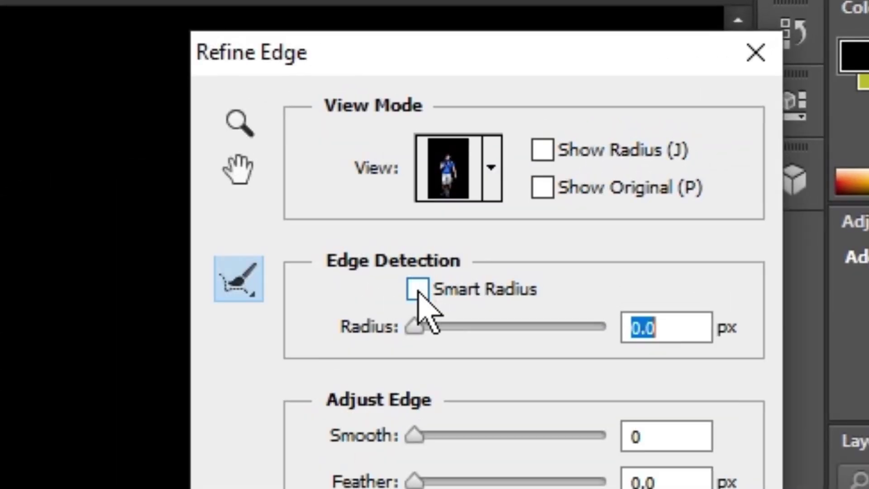
pyautogui.click(417, 291)
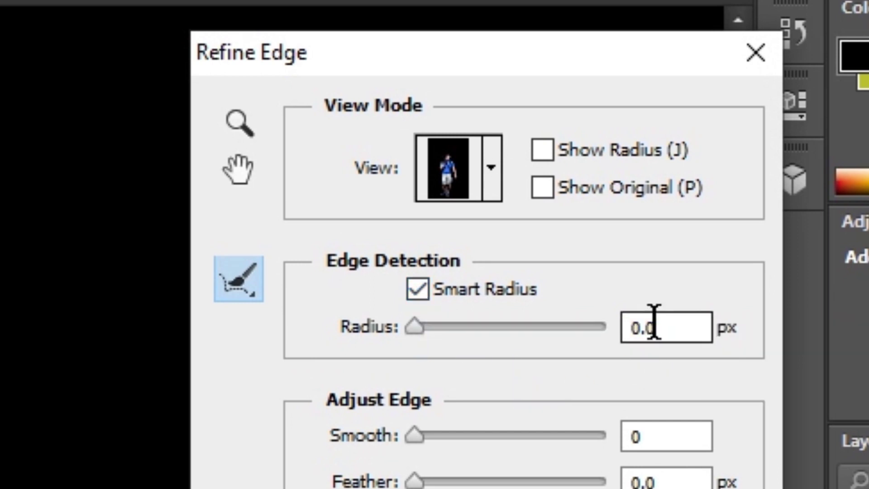
pyautogui.moveTo(665, 326); pyautogui.dragTo(617, 345)
pyautogui.write('2')
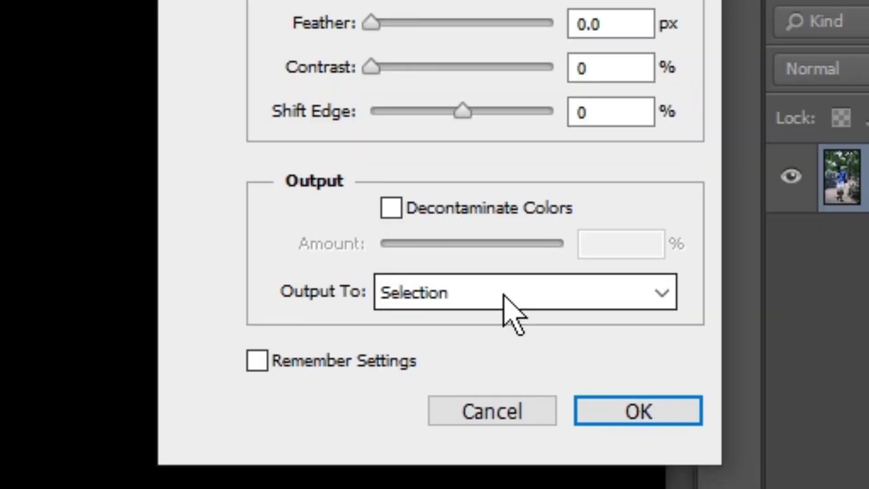
# Output the refined selection to a new layer with Decontaminate Colors enabled
pyautogui.click(591, 294)
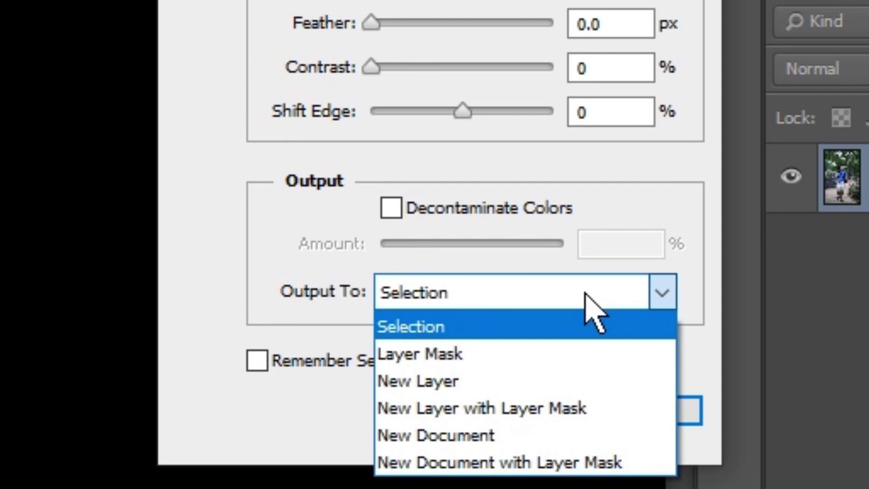
pyautogui.click(589, 381)
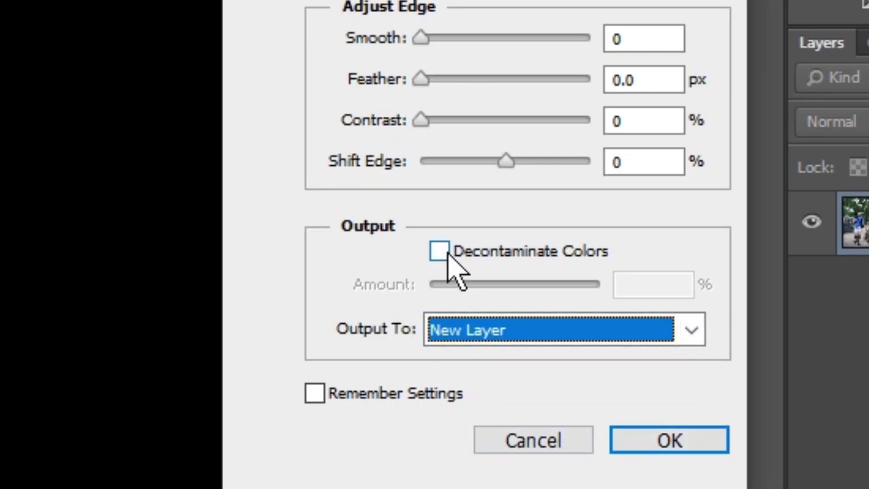
pyautogui.click(444, 251)
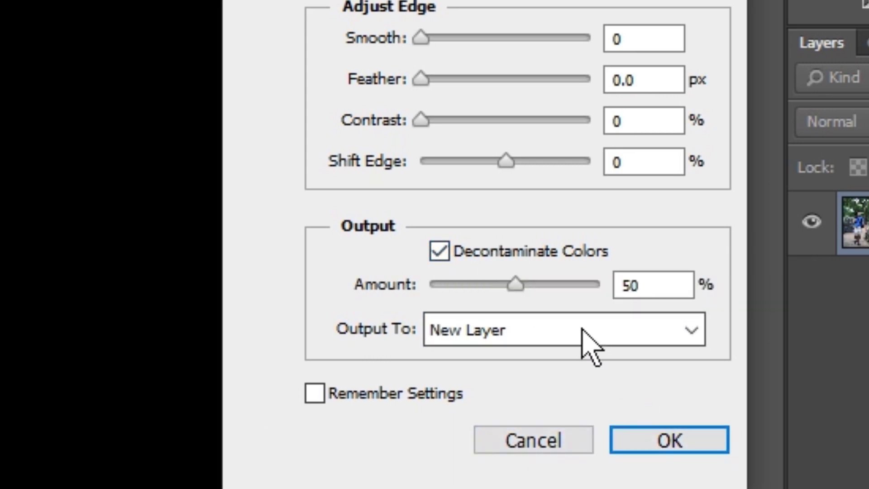
pyautogui.click(680, 441)
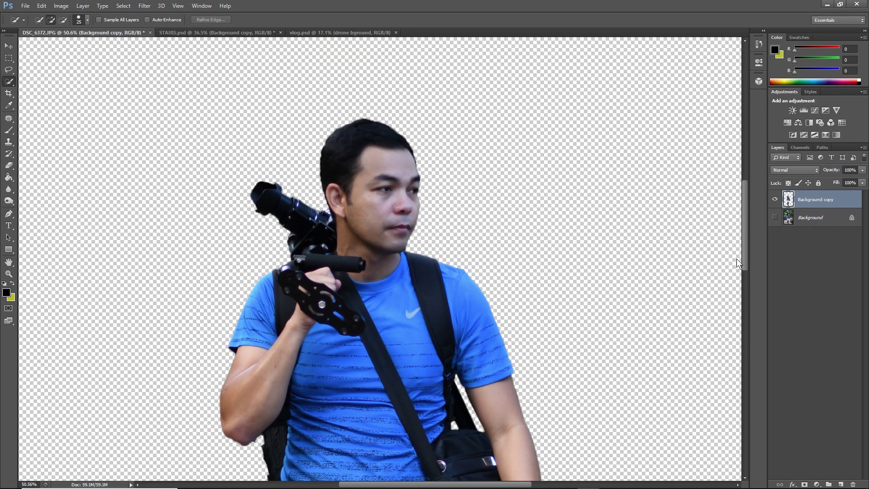
# Load the cutout layer's outline as a selection, hide that layer, and show and select the Background layer
pyautogui.scroll(-5, 353, 226)
pyautogui.press('alt')
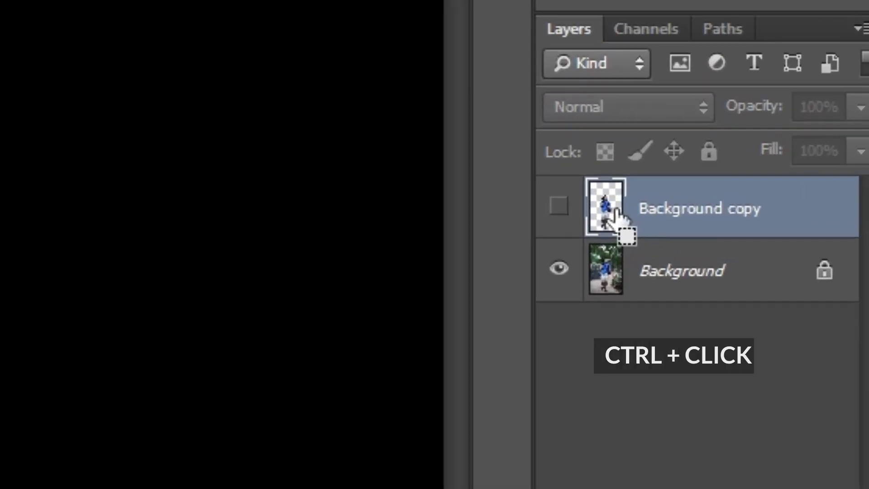
pyautogui.keyDown('ctrl'); pyautogui.click(736, 206); pyautogui.keyUp('ctrl')
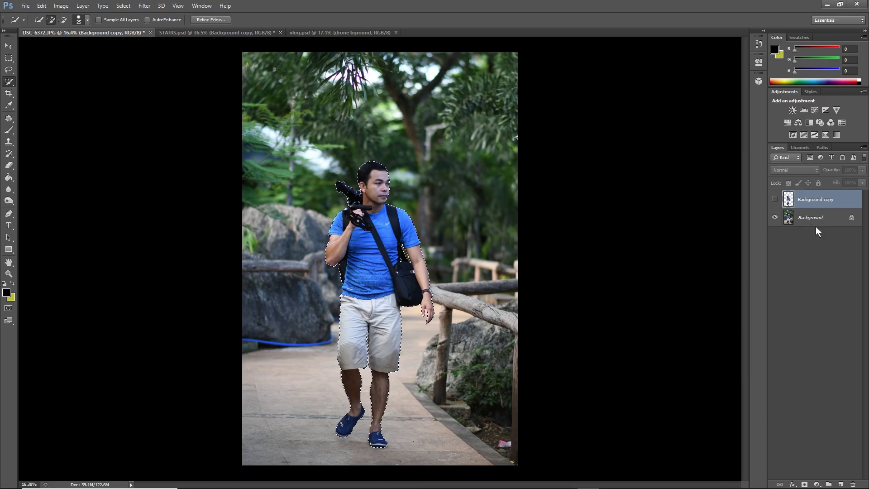
pyautogui.click(816, 226)
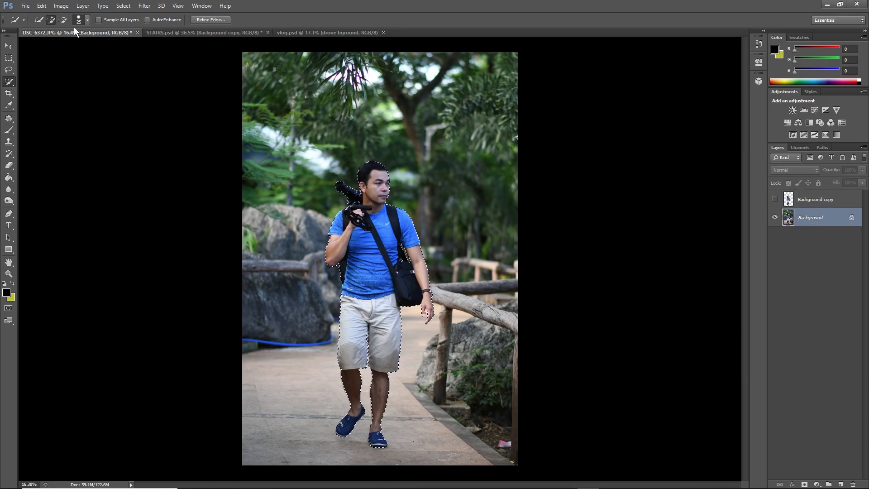
# Fill the man-shaped selection on the Background layer with Content-Aware contents at 100% opacity, and deselect it
pyautogui.click(40, 6)
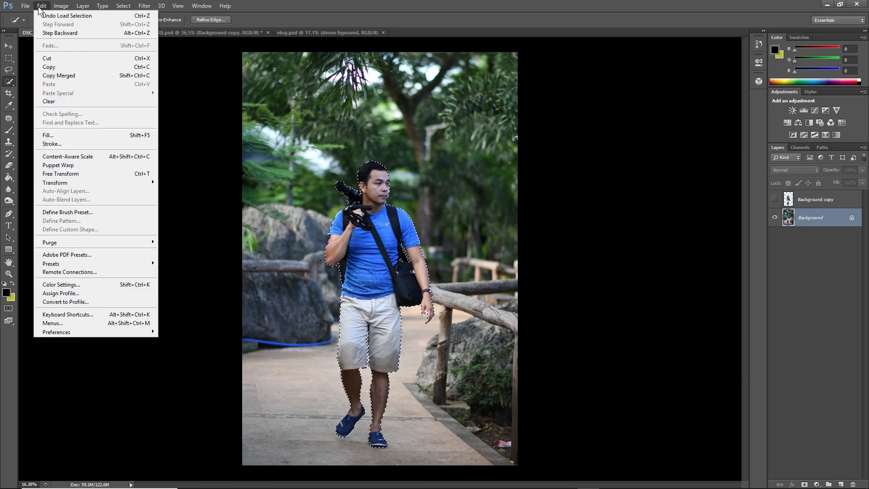
pyautogui.click(71, 134)
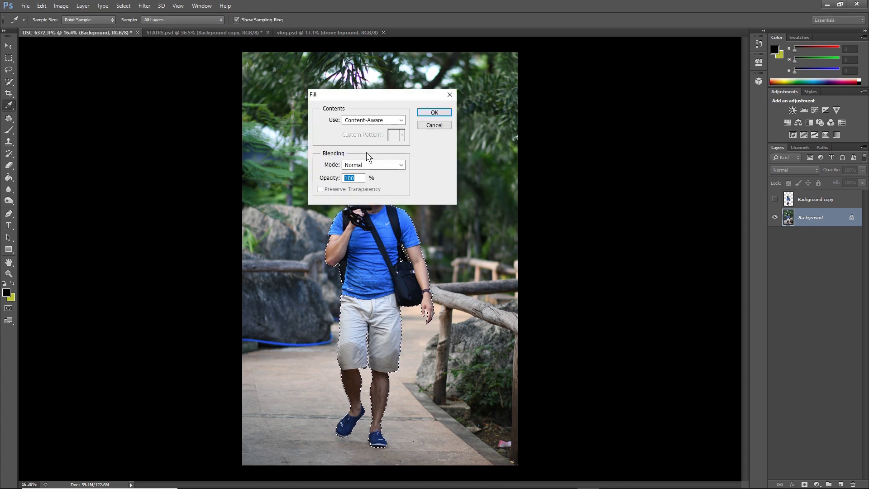
pyautogui.click(401, 121)
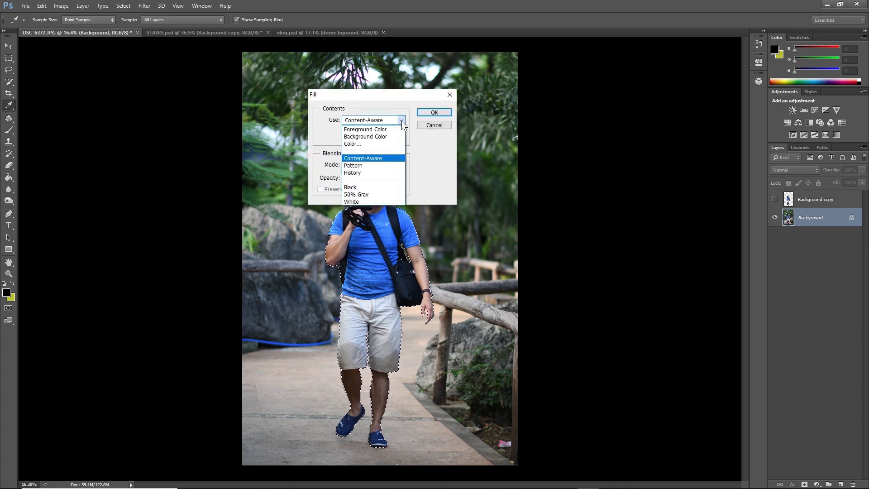
pyautogui.click(377, 161)
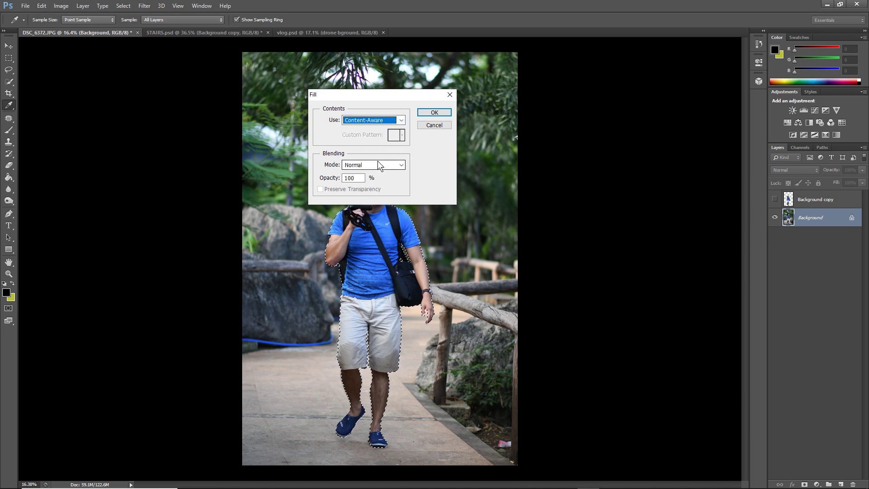
pyautogui.click(435, 113)
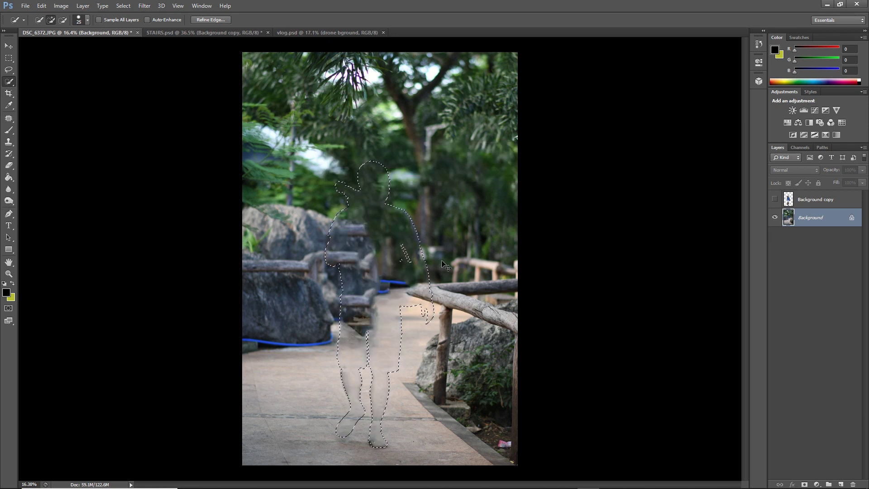
pyautogui.press('v')
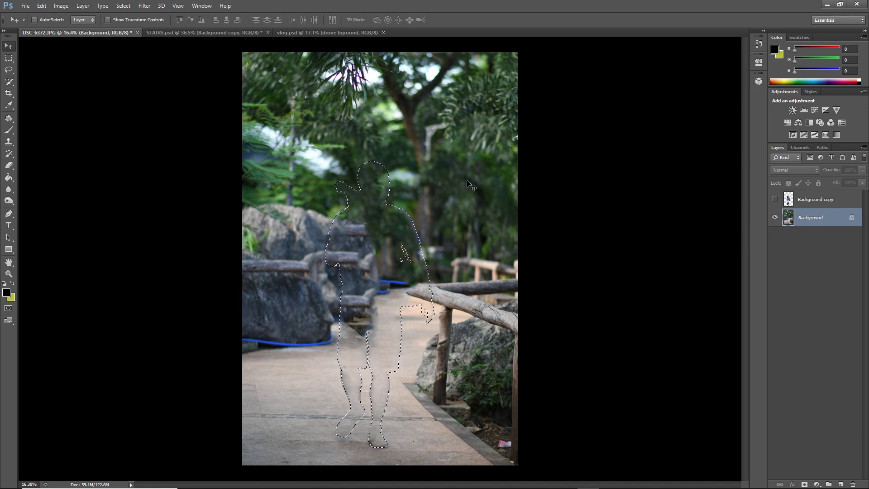
pyautogui.hotkey('ctrl', 'd')
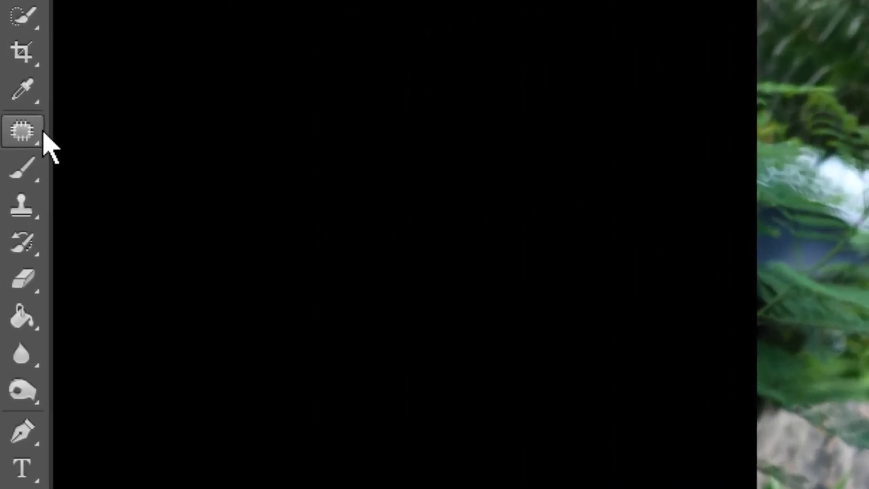
# Patch the leftover camera outline above the rocks with the neighbouring green foliage using the Patch tool, and deselect
pyautogui.rightClick(16, 119)
pyautogui.click(230, 200)
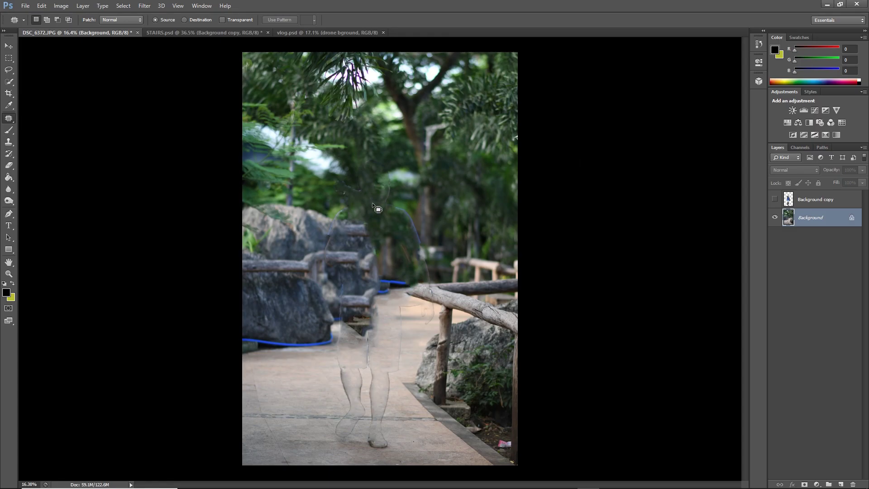
pyautogui.scroll(5, 372, 203)
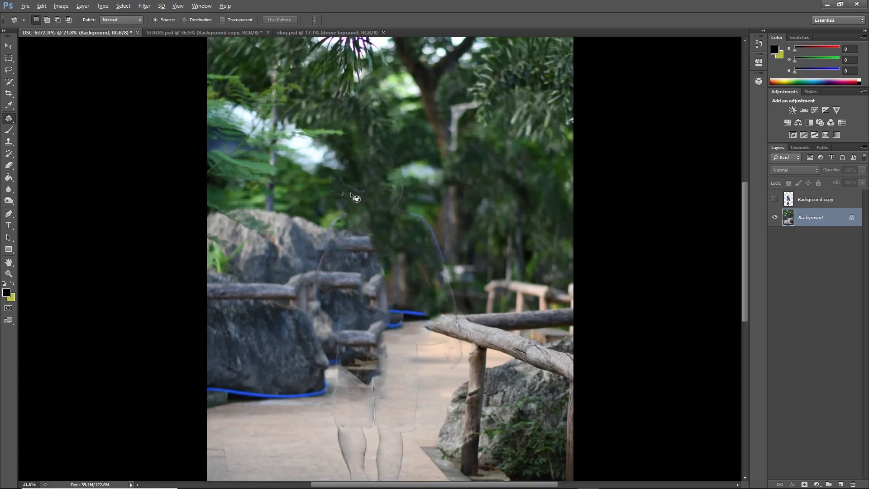
pyautogui.moveTo(373, 163)
pyautogui.mouseDown()
pyautogui.moveTo(304, 193)
pyautogui.moveTo(326, 240)
pyautogui.mouseUp()
pyautogui.moveTo(377, 166); pyautogui.dragTo(374, 163)
pyautogui.moveTo(356, 206); pyautogui.dragTo(291, 203)
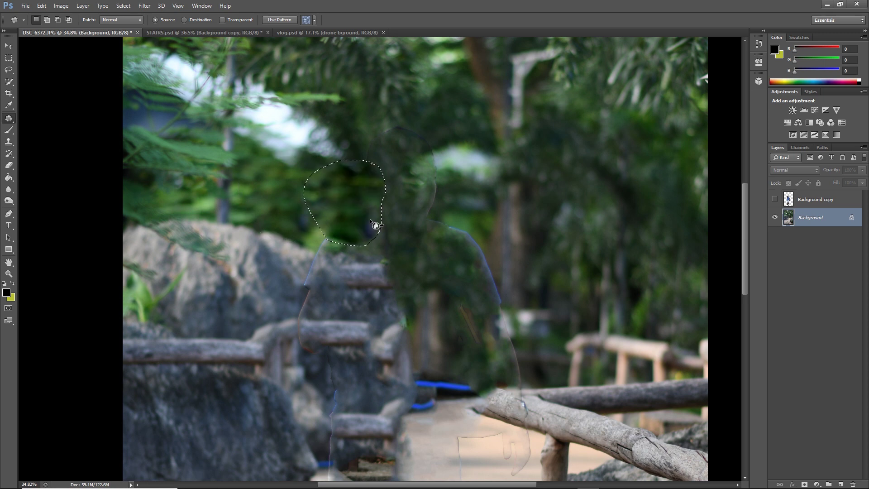
pyautogui.hotkey('ctrl', 'd')
# Patch the leftover outline of the top of the head with the adjacent dark foliage
pyautogui.scroll(-2, 399, 239)
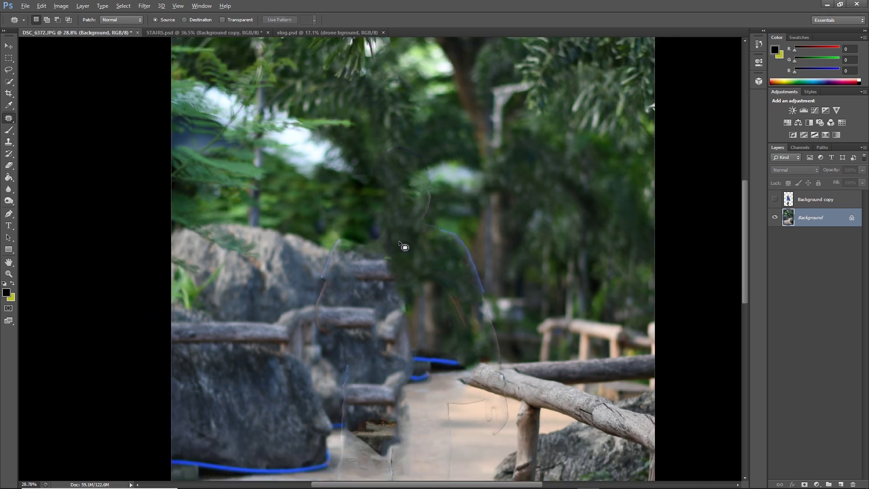
pyautogui.press('alt')
pyautogui.moveTo(377, 159); pyautogui.dragTo(416, 178)
pyautogui.moveTo(423, 142); pyautogui.dragTo(403, 141)
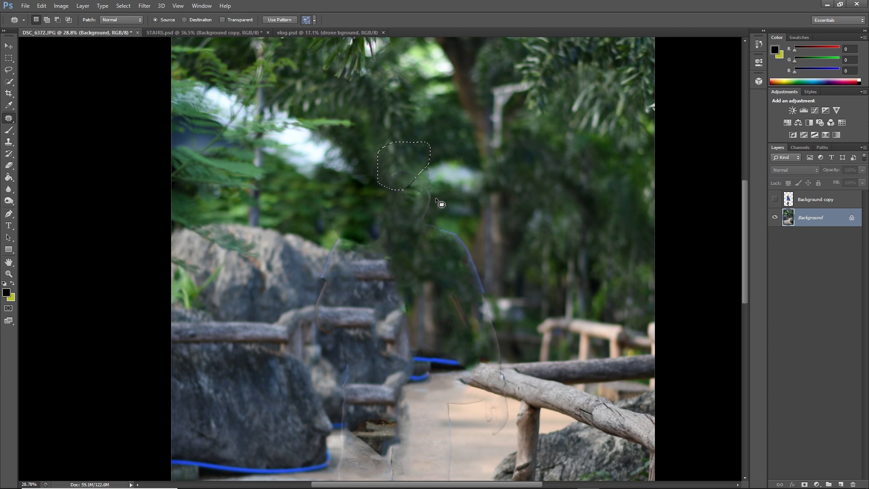
# Patch the leftover outlines of the man's face and neck with the adjacent dark foliage, and deselect
pyautogui.hotkey('ctrl', 'd')
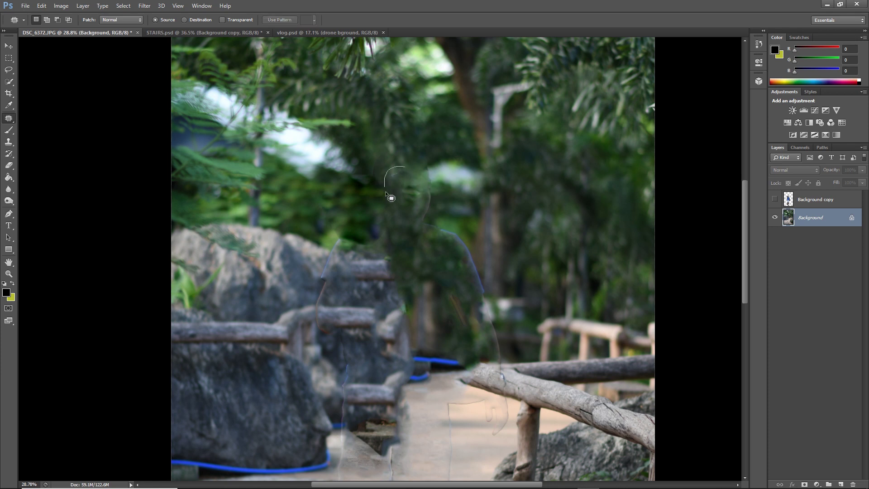
pyautogui.moveTo(405, 166); pyautogui.dragTo(402, 166)
pyautogui.moveTo(400, 174); pyautogui.dragTo(384, 148)
pyautogui.hotkey('ctrl', 'd')
pyautogui.moveTo(410, 200)
pyautogui.mouseDown()
pyautogui.moveTo(448, 200)
pyautogui.moveTo(436, 186)
pyautogui.moveTo(401, 209)
pyautogui.mouseUp()
pyautogui.hotkey('ctrl', 'd')
# Patch the leftover shoulder and arm outlines with nearby matching background areas
pyautogui.moveTo(442, 237); pyautogui.dragTo(360, 164)
pyautogui.moveTo(357, 156)
pyautogui.mouseDown()
pyautogui.moveTo(381, 157)
pyautogui.moveTo(360, 154)
pyautogui.mouseUp()
pyautogui.moveTo(373, 175); pyautogui.dragTo(381, 189)
pyautogui.hotkey('ctrl', 'd')
pyautogui.moveTo(409, 251)
pyautogui.mouseDown()
pyautogui.moveTo(343, 168)
pyautogui.moveTo(343, 192)
pyautogui.mouseUp()
pyautogui.scroll(5, 316, 132)
pyautogui.moveTo(315, 132); pyautogui.dragTo(314, 135)
pyautogui.hotkey('ctrl', 'd')
pyautogui.moveTo(273, 181)
pyautogui.mouseDown()
pyautogui.moveTo(292, 180)
pyautogui.moveTo(274, 183)
pyautogui.mouseUp()
# Patch the leftover leg and body outlines around the walkway and the lower log rail with surrounding texture, and deselect
pyautogui.scroll(-4, 284, 193)
pyautogui.scroll(1, 289, 199)
pyautogui.scroll(2, 391, 314)
pyautogui.moveTo(393, 408); pyautogui.dragTo(376, 142)
pyautogui.moveTo(372, 254); pyautogui.dragTo(431, 319)
pyautogui.hotkey('ctrl', 'd')
pyautogui.moveTo(403, 226); pyautogui.dragTo(489, 247)
pyautogui.moveTo(338, 226)
pyautogui.mouseDown()
pyautogui.moveTo(384, 224)
pyautogui.moveTo(347, 302)
pyautogui.mouseUp()
pyautogui.moveTo(371, 227); pyautogui.dragTo(215, 222)
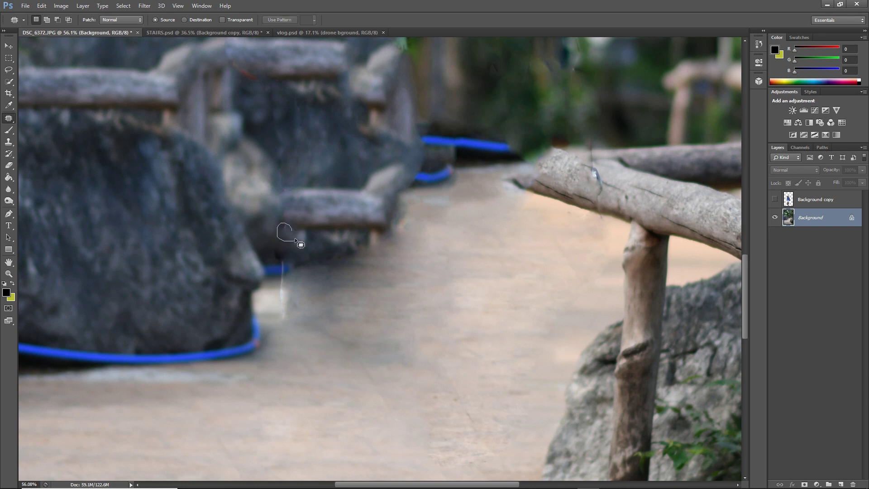
pyautogui.moveTo(285, 261); pyautogui.dragTo(287, 263)
pyautogui.moveTo(284, 290); pyautogui.dragTo(317, 294)
pyautogui.hotkey('ctrl', 'd')
# Patch the end of the light wooden log railing beside the walkway using the adjacent area
pyautogui.scroll(-6, 356, 326)
pyautogui.scroll(5, 450, 273)
pyautogui.scroll(2, 404, 345)
pyautogui.moveTo(424, 245); pyautogui.dragTo(440, 252)
pyautogui.moveTo(421, 260); pyautogui.dragTo(438, 269)
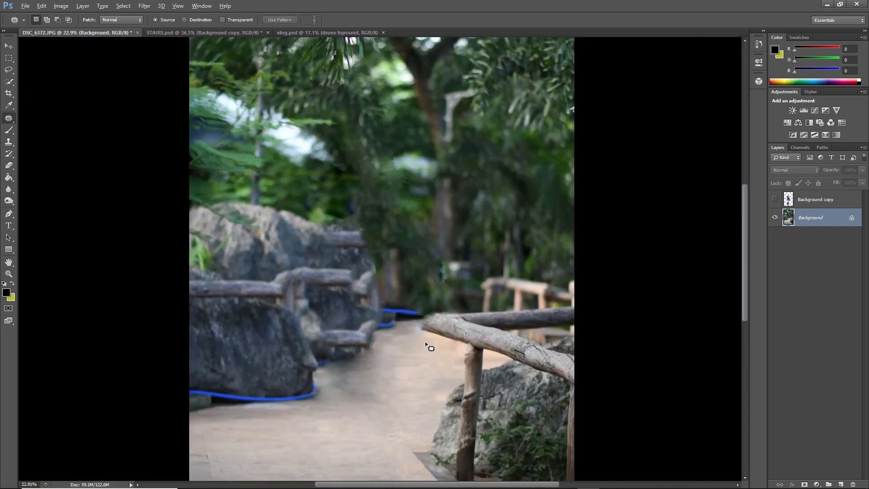
# Show the man's cutout layer over the cleaned background
pyautogui.scroll(-2, 426, 341)
pyautogui.click(775, 200)
pyautogui.click(775, 200)
pyautogui.click(775, 200)
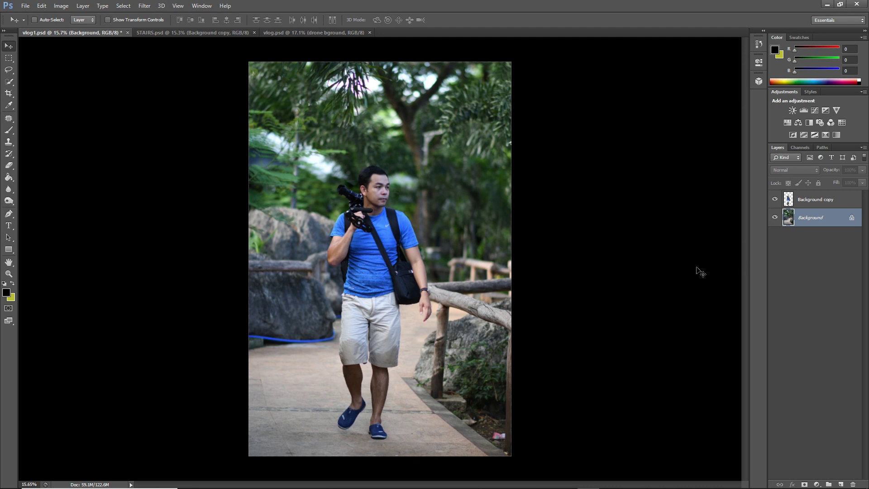
# Rename the Background copy layer to "subject"
pyautogui.click(810, 203)
pyautogui.rightClick(822, 205)
pyautogui.press('Escape')
pyautogui.doubleClick(821, 202)
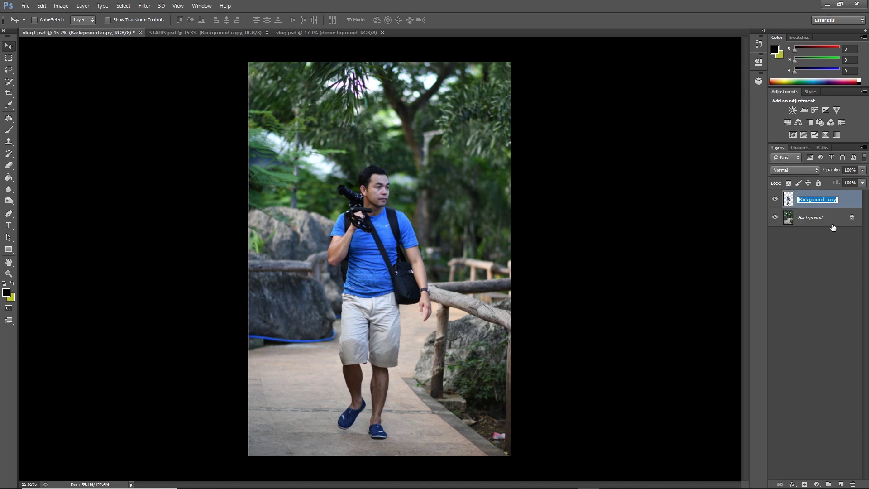
pyautogui.write('subject')
pyautogui.press('Return')
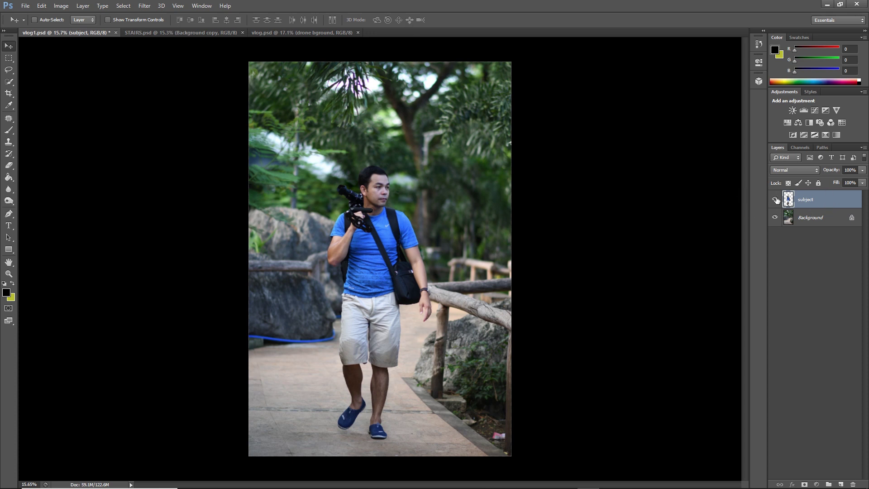
# Copy the subject layer into STAIRS.psd, and scale and position the man in the middle of the stairs
pyautogui.moveTo(392, 224); pyautogui.dragTo(377, 248)
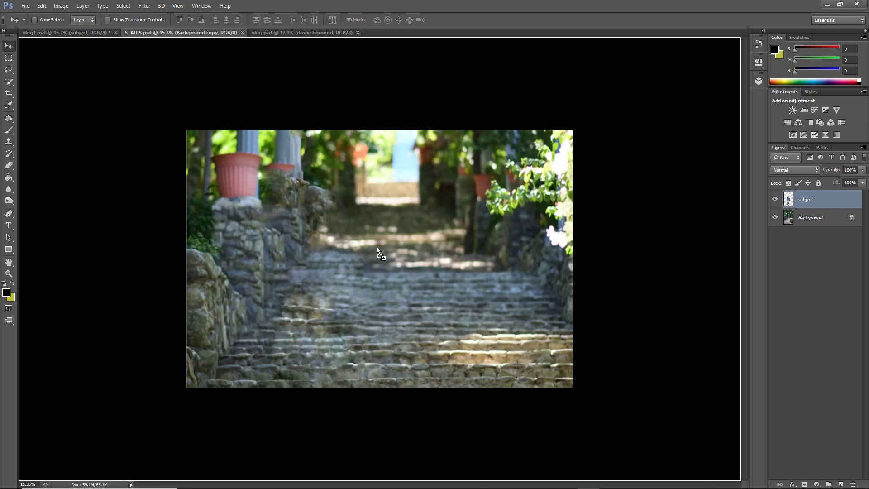
pyautogui.moveTo(384, 293); pyautogui.dragTo(391, 238)
pyautogui.hotkey('ctrl', 't')
pyautogui.moveTo(442, 434); pyautogui.dragTo(434, 407)
pyautogui.click(455, 20)
pyautogui.scroll(-2, 401, 302)
pyautogui.scroll(3, 383, 283)
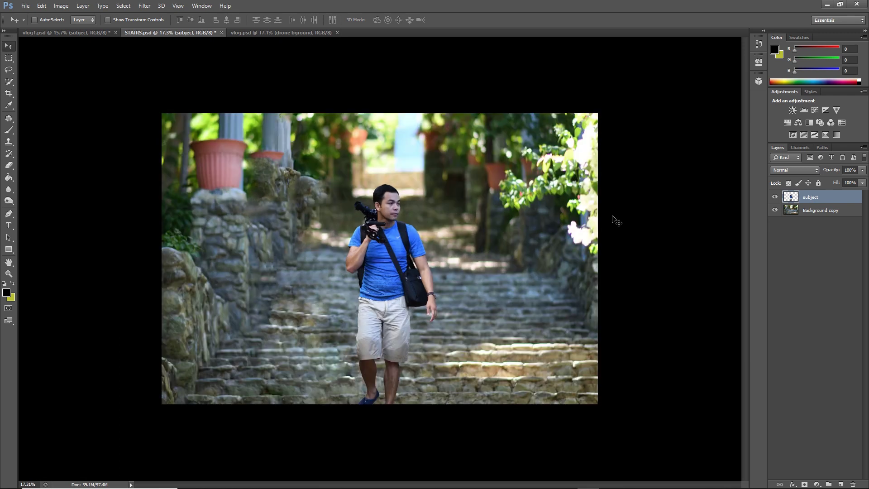
# Open the drone image pngfind.com-drone-png-532980 and copy it into the STAIRS.psd document
pyautogui.click(25, 7)
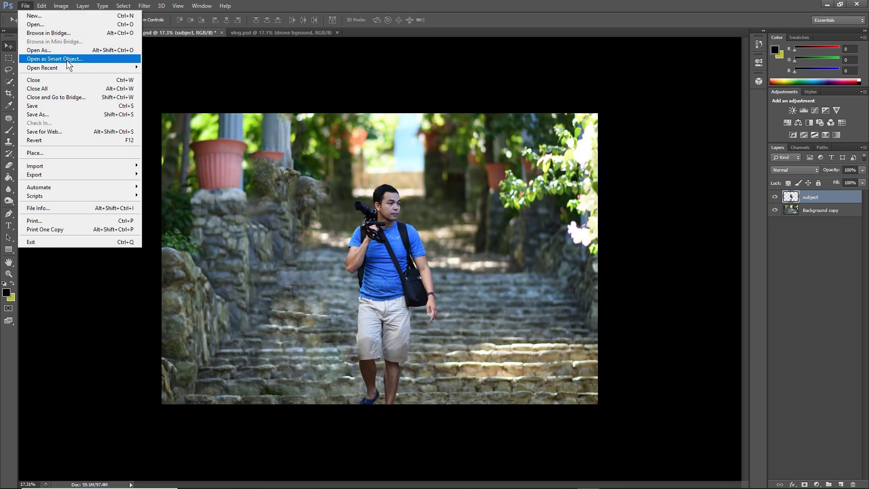
pyautogui.click(56, 27)
pyautogui.doubleClick(173, 123)
pyautogui.moveTo(97, 38); pyautogui.dragTo(491, 336)
# Enlarge the drone to about 316%, tilt it beside the man over the stone wall, and rename its layer "drone fground"
pyautogui.hotkey('ctrl', 't')
pyautogui.moveTo(421, 296); pyautogui.dragTo(254, 292)
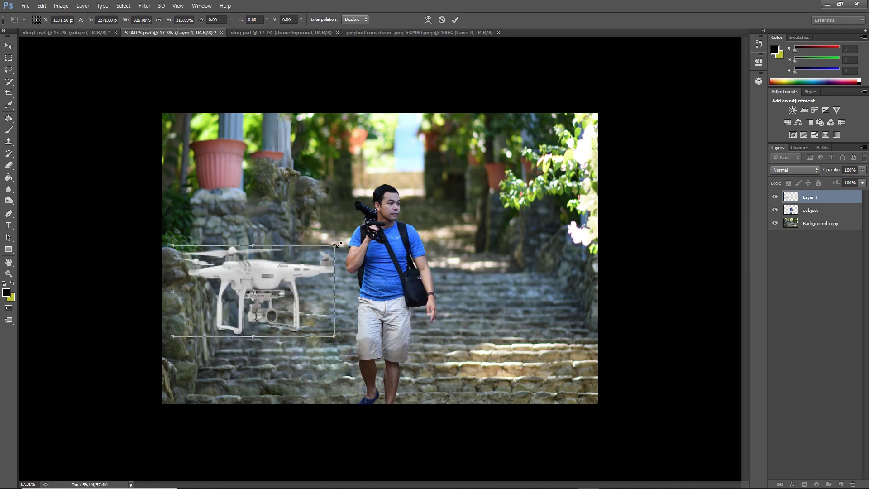
pyautogui.moveTo(346, 342); pyautogui.dragTo(357, 295)
pyautogui.press('Return')
pyautogui.doubleClick(813, 197)
pyautogui.write('drone fground')
pyautogui.press('Return')
# Duplicate the drone fground layer and name the copy "drone fground1"
pyautogui.hotkey('ctrl', 'j')
pyautogui.doubleClick(838, 198)
pyautogui.click(846, 198)
pyautogui.press('BackSpace')
pyautogui.press('BackSpace')
pyautogui.press('BackSpace')
pyautogui.press('BackSpace')
pyautogui.press('BackSpace')
pyautogui.write('1')
pyautogui.click(820, 280)
# Move the drone fground1 copy to the opposite side of the man, and enlarge and tilt it so it overlaps the image edge
pyautogui.click(839, 201)
pyautogui.moveTo(254, 262); pyautogui.dragTo(511, 276)
pyautogui.hotkey('ctrl', 't')
pyautogui.moveTo(597, 218); pyautogui.dragTo(622, 296)
pyautogui.moveTo(516, 301); pyautogui.dragTo(548, 309)
pyautogui.moveTo(558, 409); pyautogui.dragTo(564, 426)
pyautogui.press('Return')
# Duplicate the drone fground1 layer and name the copy "drone bground"
pyautogui.hotkey('ctrl', 'j')
pyautogui.doubleClick(836, 198)
pyautogui.write('drone bground')
pyautogui.press('Return')
# Shrink the drone bground copy to about 17%, rotate it to -11.7°, and place it in the distance above the man's shoulder
pyautogui.moveTo(550, 296); pyautogui.dragTo(428, 171)
pyautogui.hotkey('ctrl', 't')
pyautogui.moveTo(521, 267); pyautogui.dragTo(396, 169)
pyautogui.moveTo(378, 150); pyautogui.dragTo(444, 176)
pyautogui.moveTo(460, 196); pyautogui.dragTo(448, 176)
pyautogui.moveTo(458, 175)
pyautogui.mouseDown()
pyautogui.moveTo(450, 159)
pyautogui.moveTo(435, 169)
pyautogui.moveTo(446, 157)
pyautogui.moveTo(470, 169)
pyautogui.mouseUp()
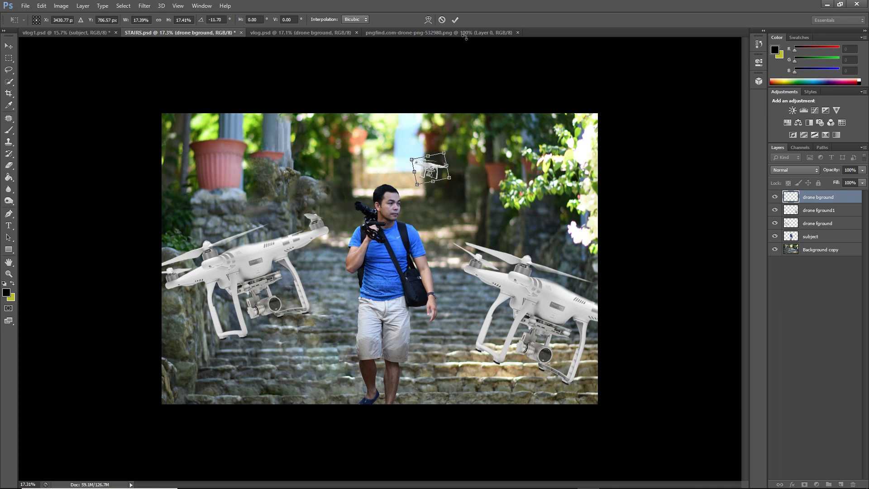
pyautogui.click(456, 20)
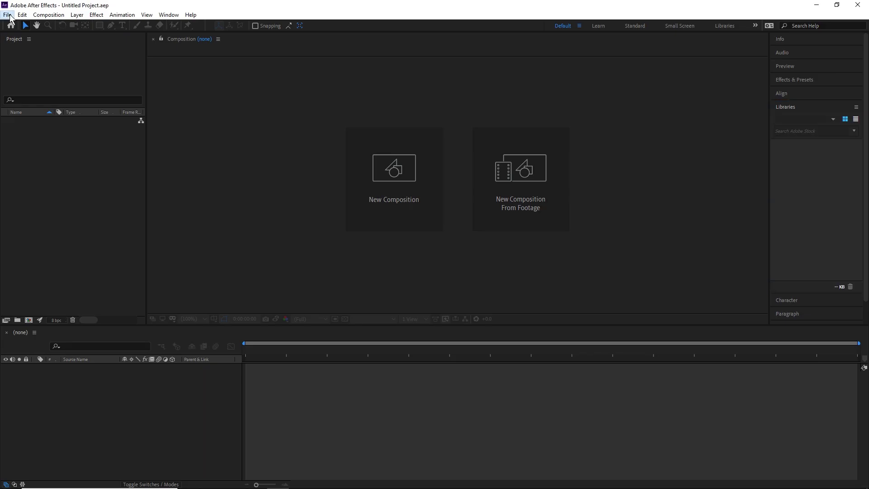
# In After Effects, import STAIRS.psd as a Composition with editable layer styles
pyautogui.click(7, 14)
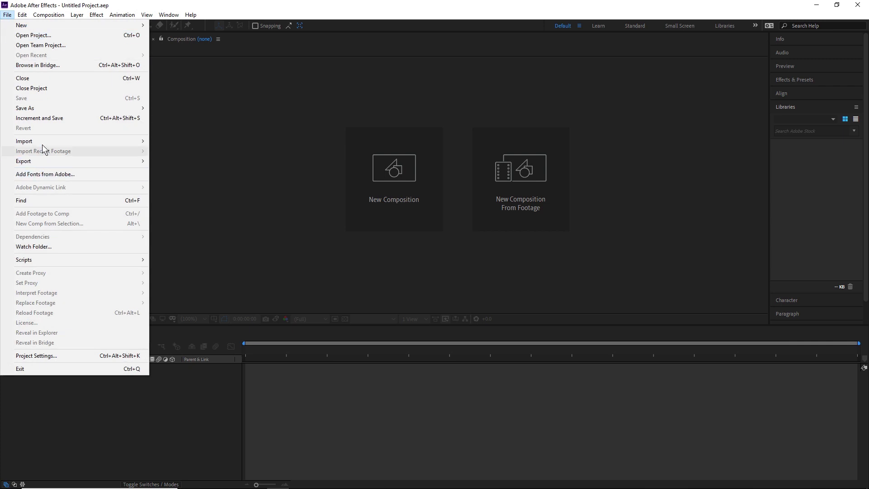
pyautogui.moveTo(55, 144)
pyautogui.click(169, 141)
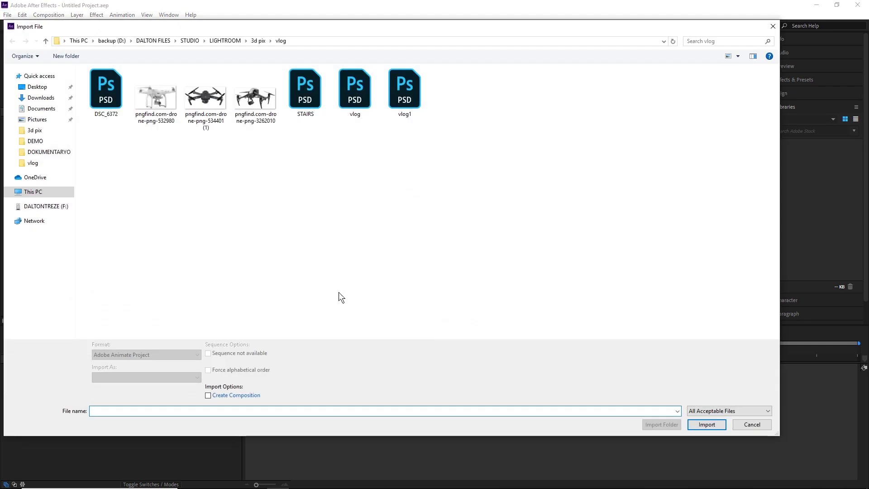
pyautogui.click(313, 111)
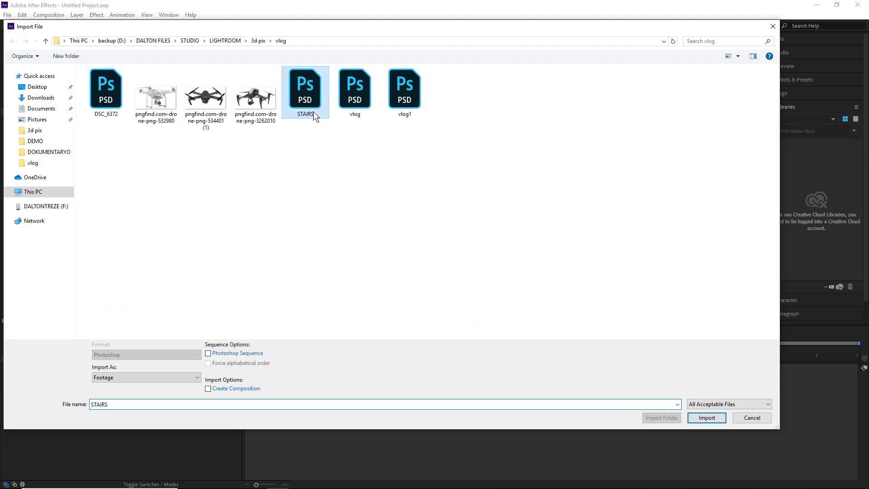
pyautogui.click(692, 415)
pyautogui.click(460, 200)
pyautogui.click(458, 215)
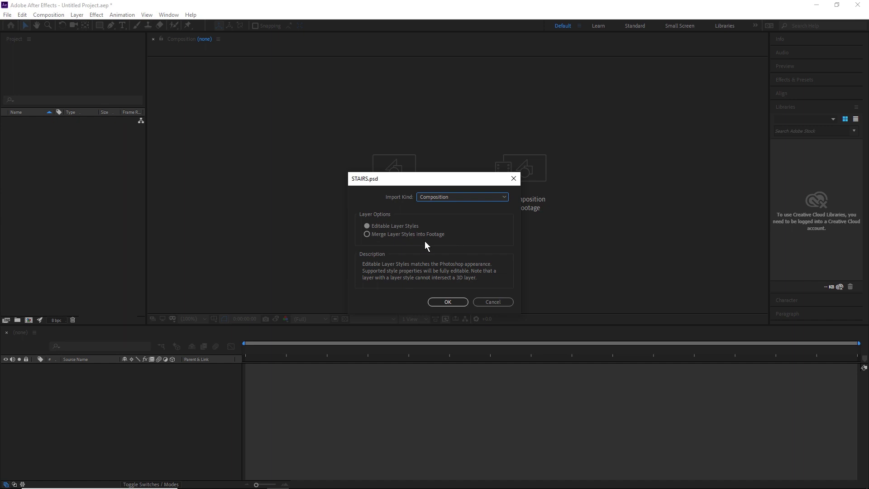
pyautogui.click(447, 302)
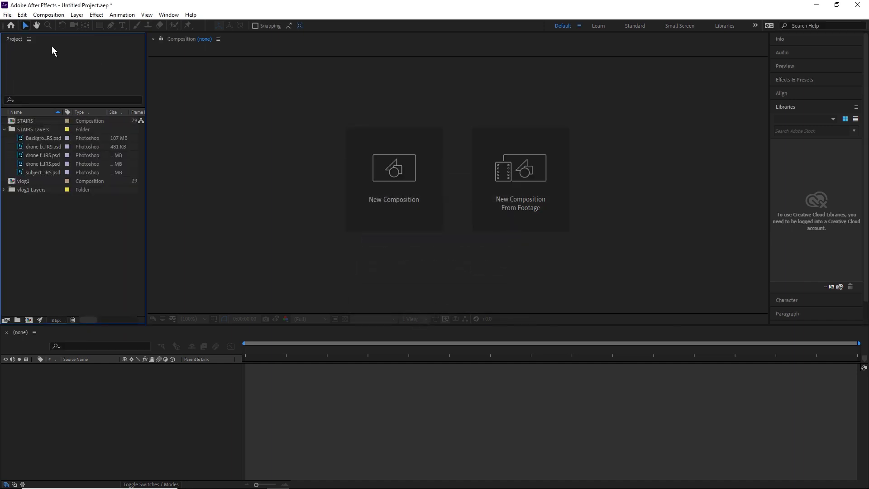
# Start a new composition named "2d parallax effect" with a frame rate of 23.976 fps
pyautogui.click(48, 15)
pyautogui.click(66, 27)
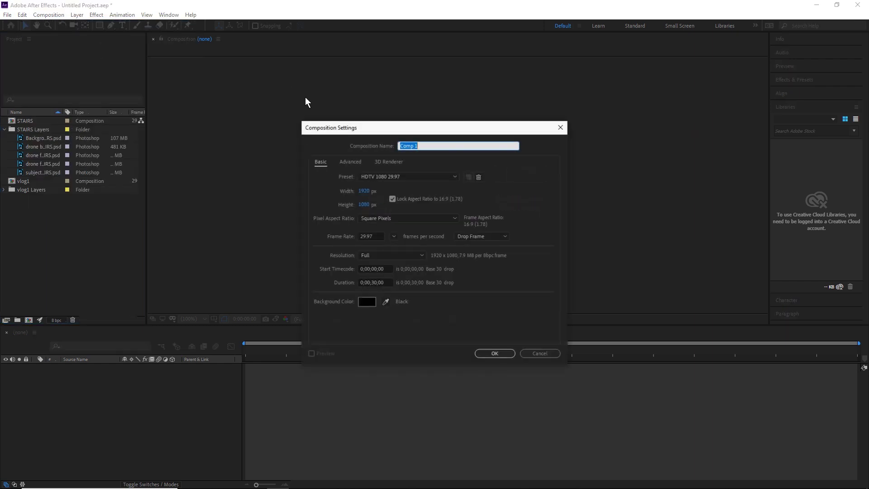
pyautogui.write('2d parallax effect')
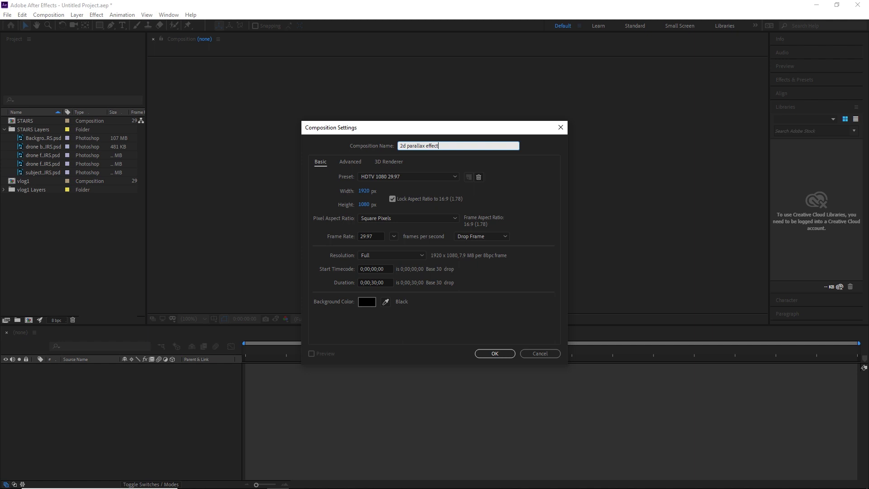
pyautogui.click(394, 238)
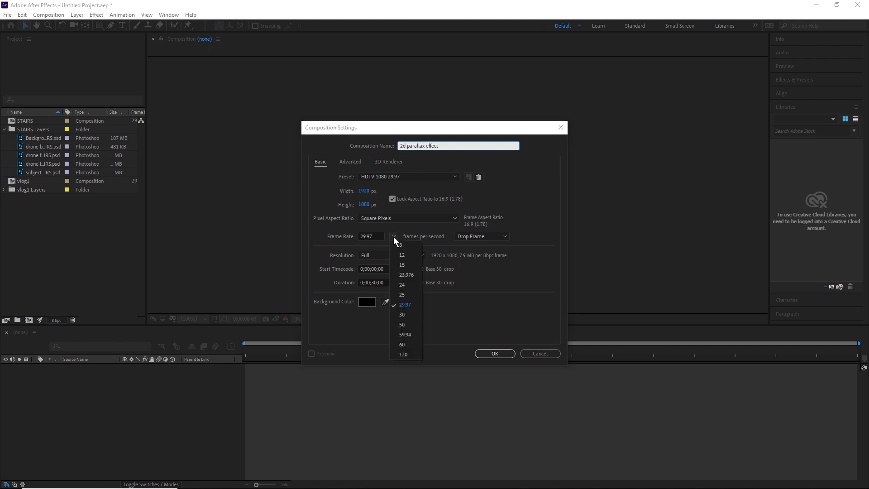
pyautogui.click(412, 275)
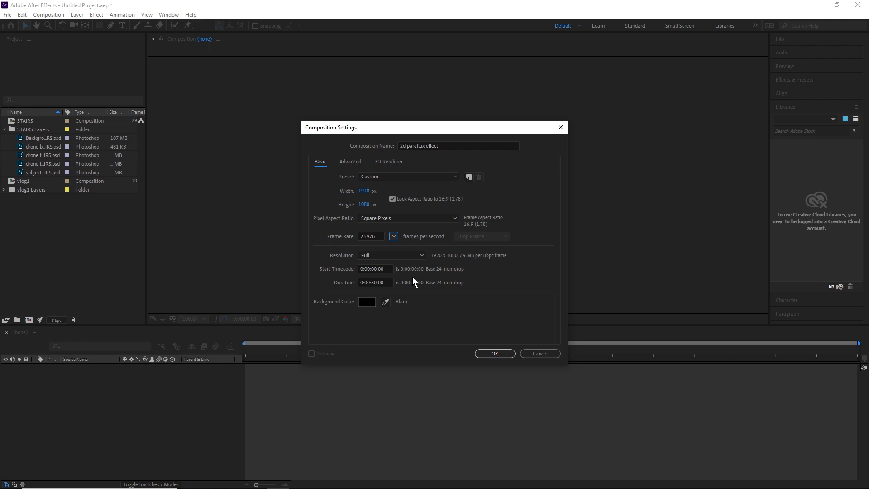
# Set the composition's resolution to Quarter and its duration to 10 seconds, and create it
pyautogui.click(426, 255)
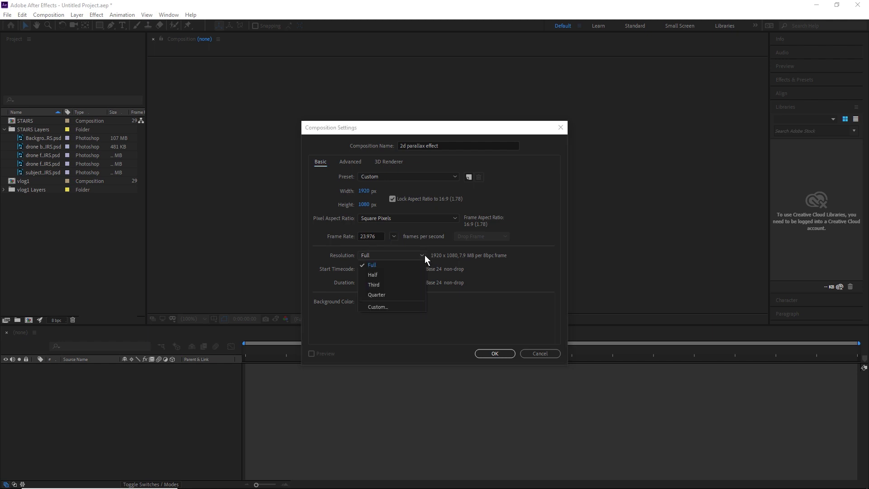
pyautogui.click(402, 294)
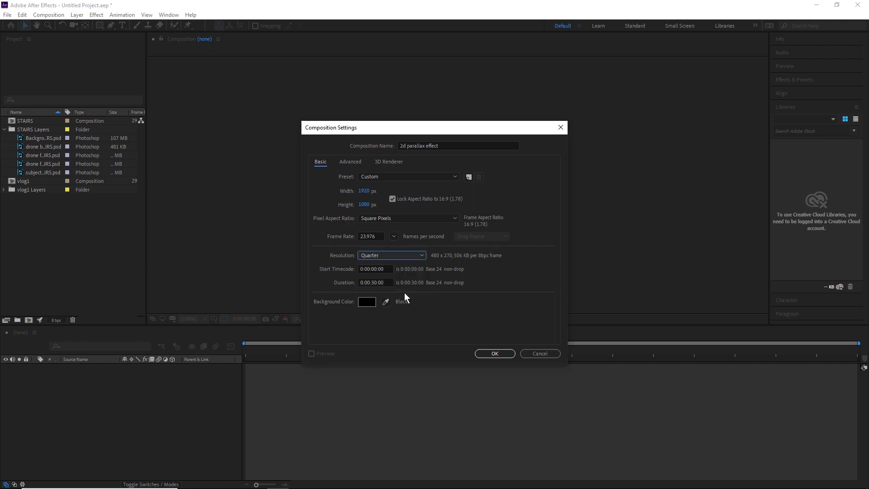
pyautogui.click(376, 283)
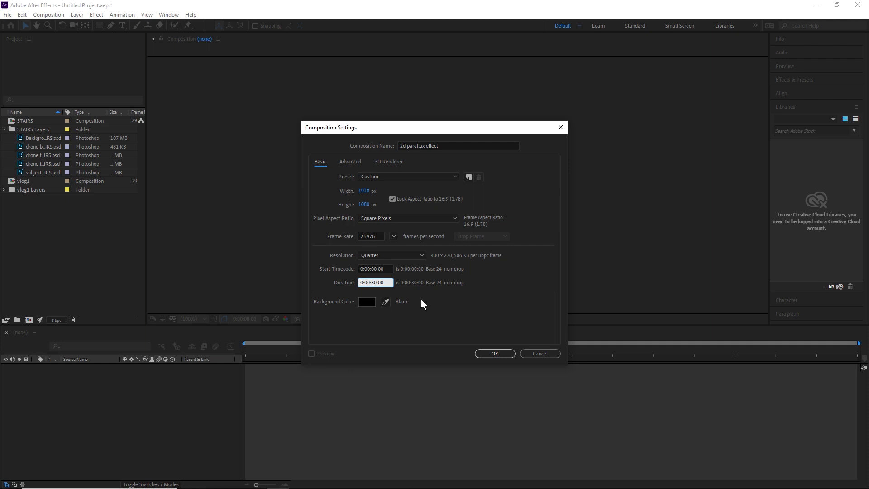
pyautogui.hotkey('shift', 'Left')
pyautogui.hotkey('shift', 'Left')
pyautogui.write('10')
pyautogui.click(493, 355)
# Add the five STAIRS layers to the 2d parallax effect composition and make them all 3D layers
pyautogui.click(47, 150)
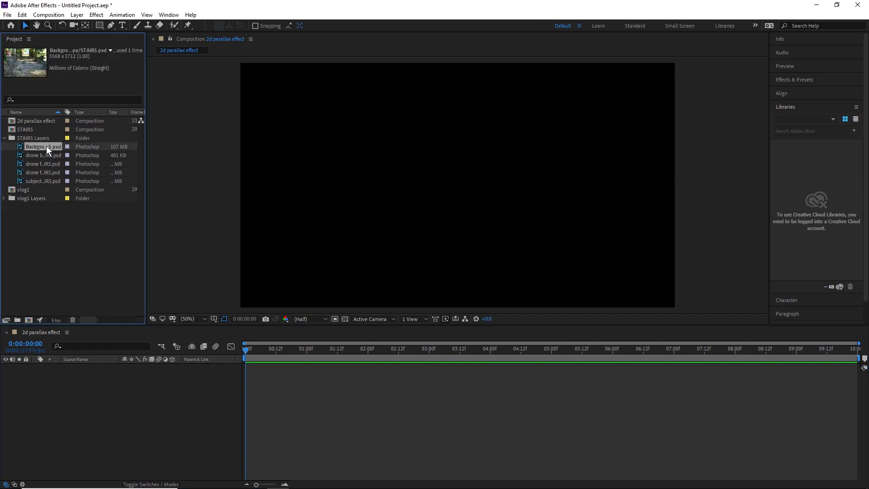
pyautogui.moveTo(9, 146); pyautogui.dragTo(83, 414)
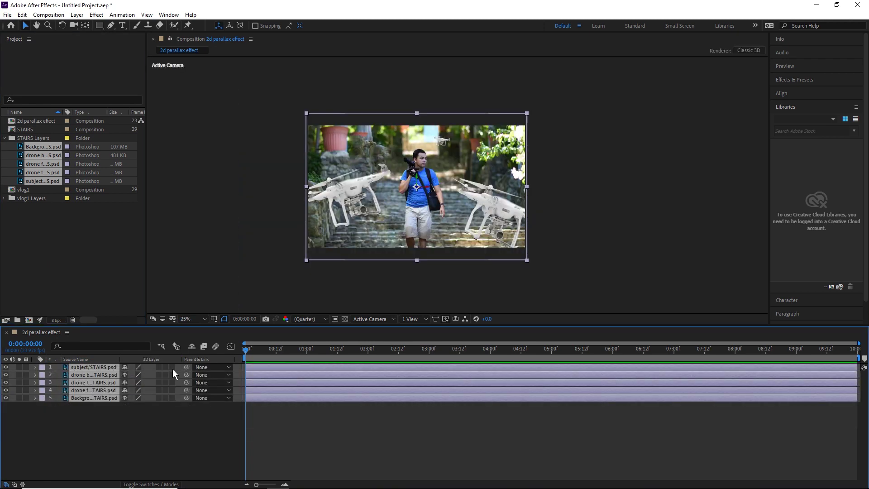
pyautogui.click(173, 367)
pyautogui.click(172, 375)
pyautogui.click(172, 397)
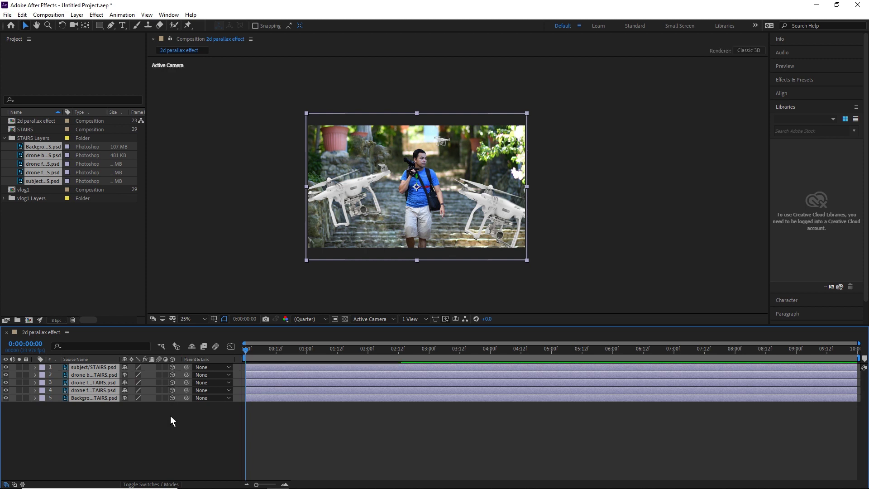
pyautogui.click(170, 416)
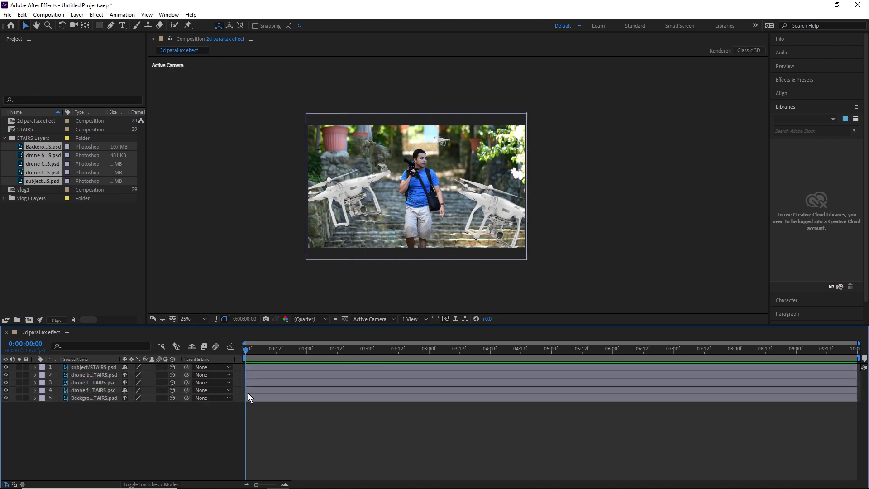
# Add a two-node camera with the 35mm preset to the composition
pyautogui.rightClick(162, 429)
pyautogui.moveTo(191, 329)
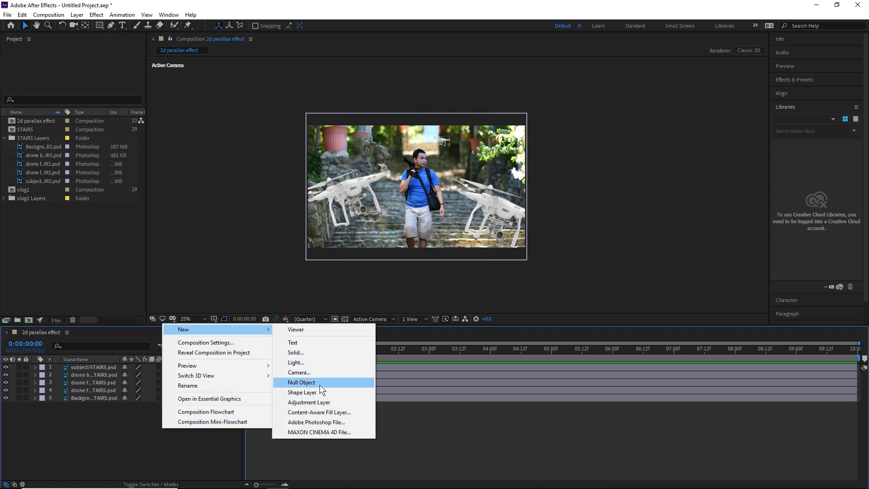
pyautogui.click(311, 373)
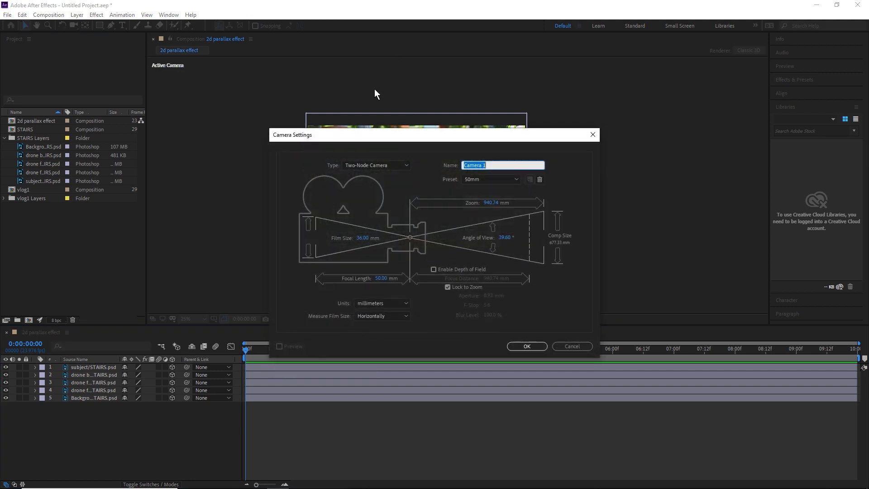
pyautogui.click(517, 179)
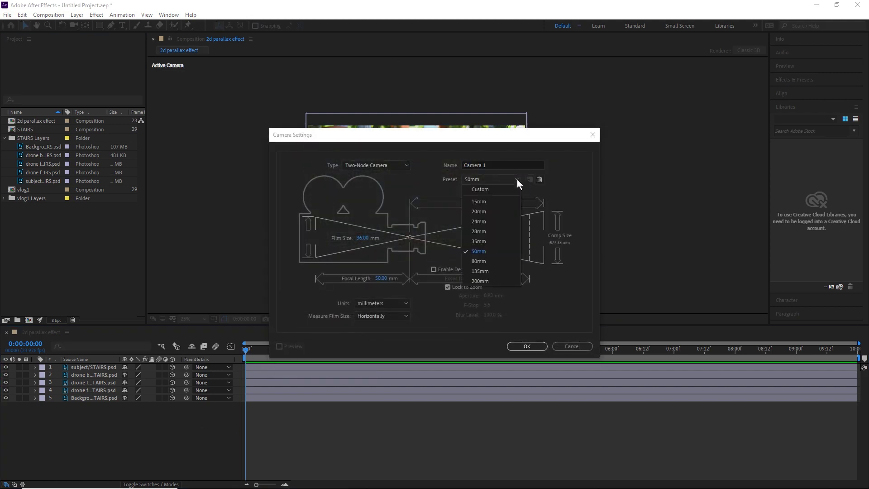
pyautogui.click(499, 241)
pyautogui.click(533, 351)
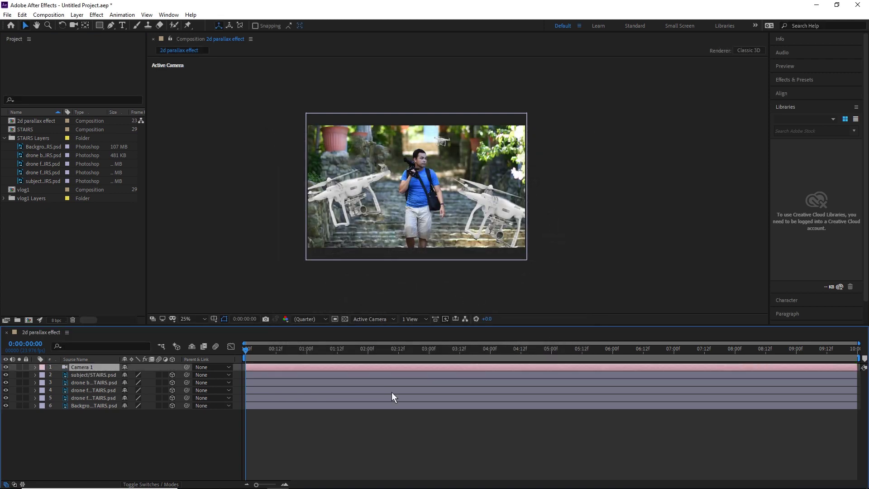
# Orbit Camera 1 around the scene to test the view, and reset its transform
pyautogui.press('c')
pyautogui.moveTo(436, 214); pyautogui.dragTo(402, 209)
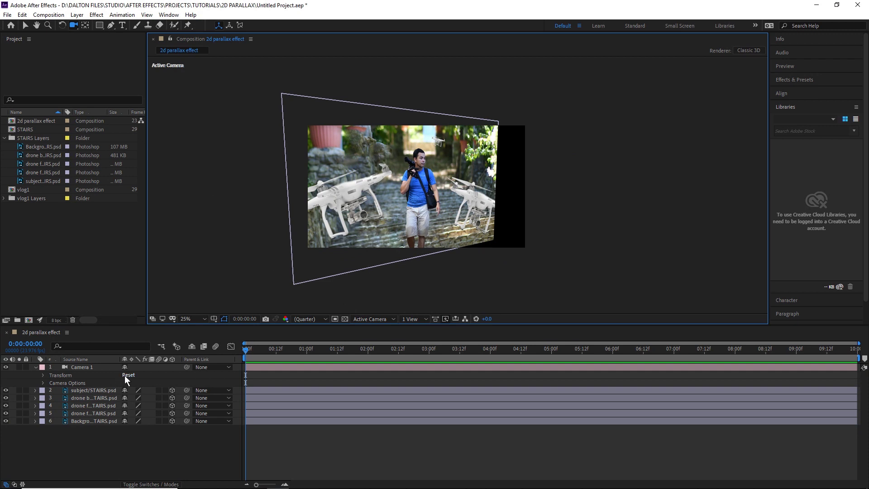
pyautogui.click(36, 368)
pyautogui.click(36, 367)
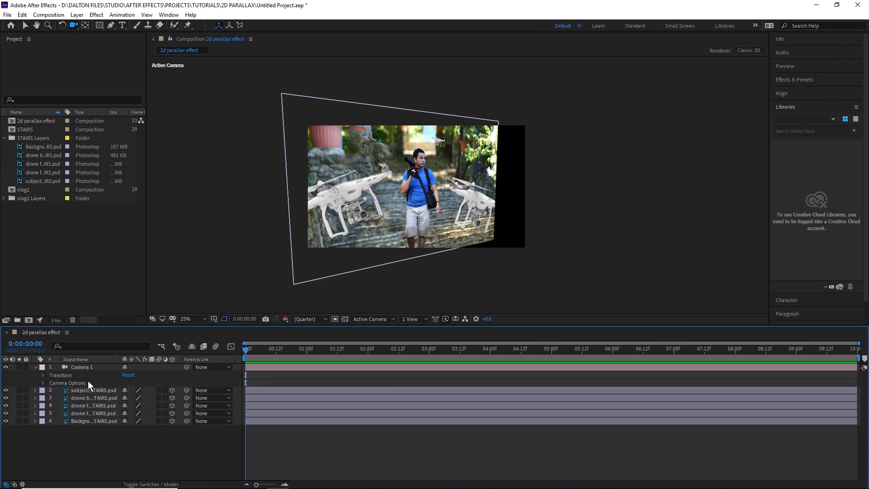
pyautogui.click(129, 376)
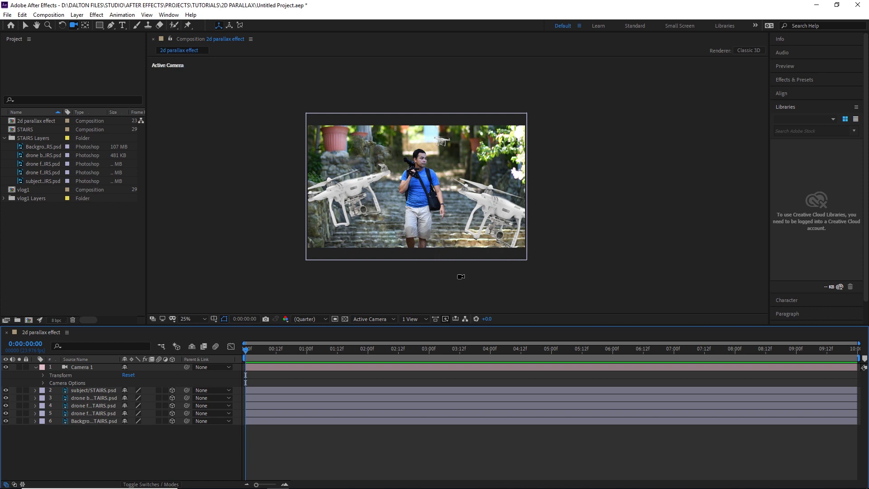
# Split the composition display into two views, with Custom View 1 beside Active Camera
pyautogui.click(277, 229)
pyautogui.press('v')
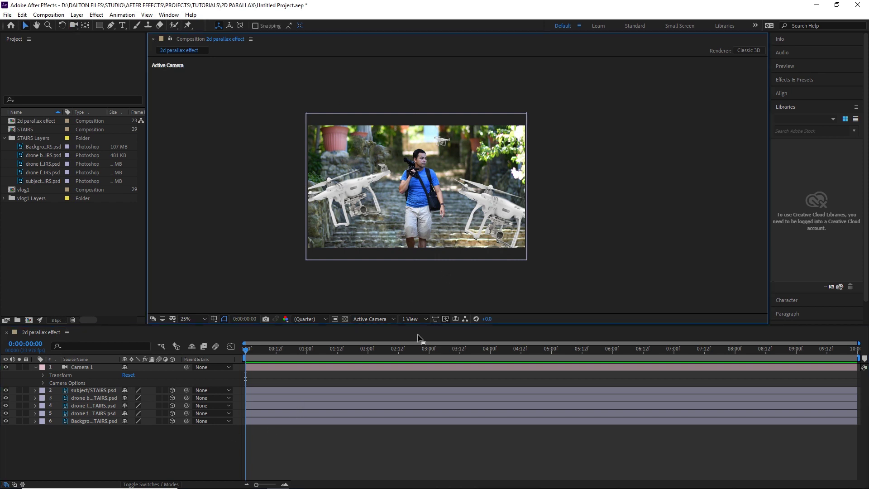
pyautogui.click(414, 319)
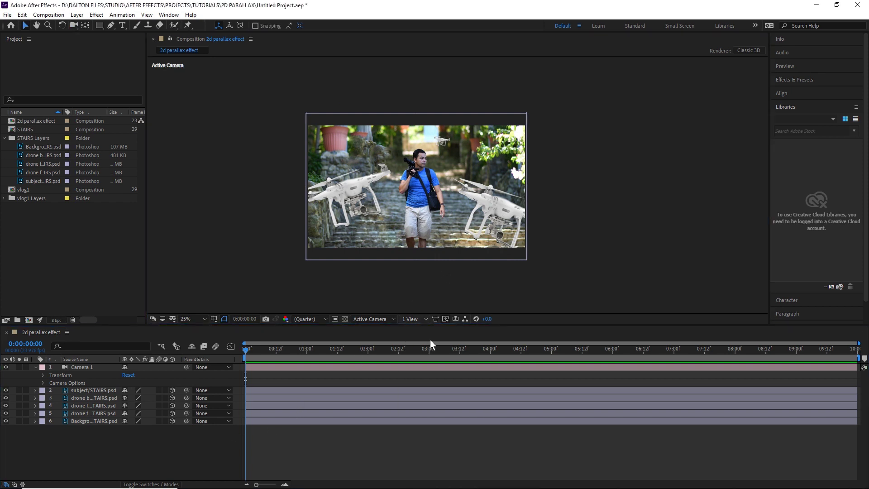
pyautogui.click(430, 339)
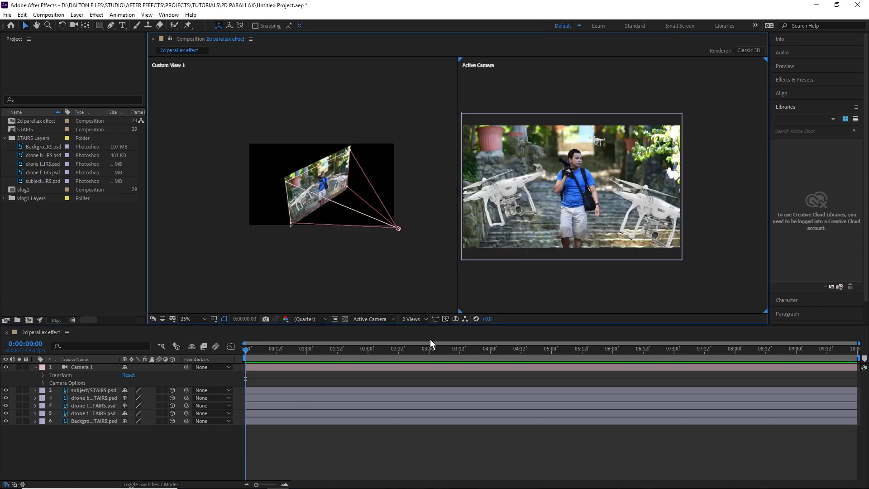
pyautogui.click(372, 270)
pyautogui.click(392, 318)
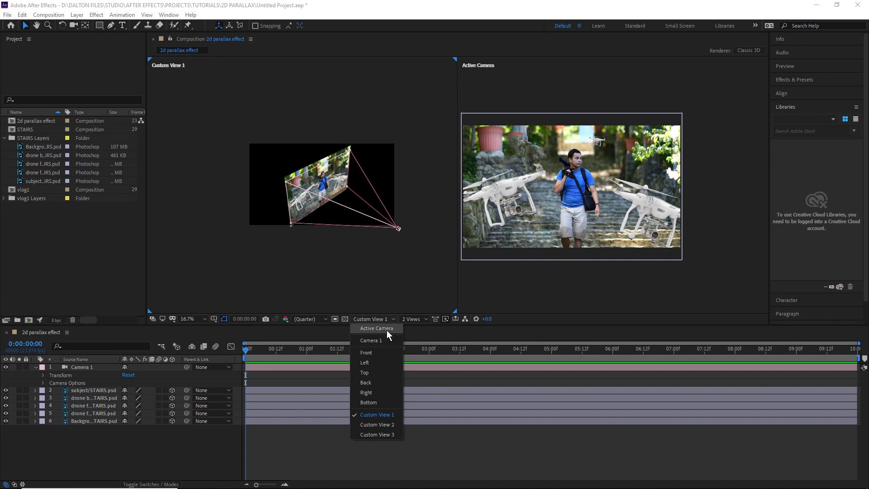
pyautogui.click(390, 250)
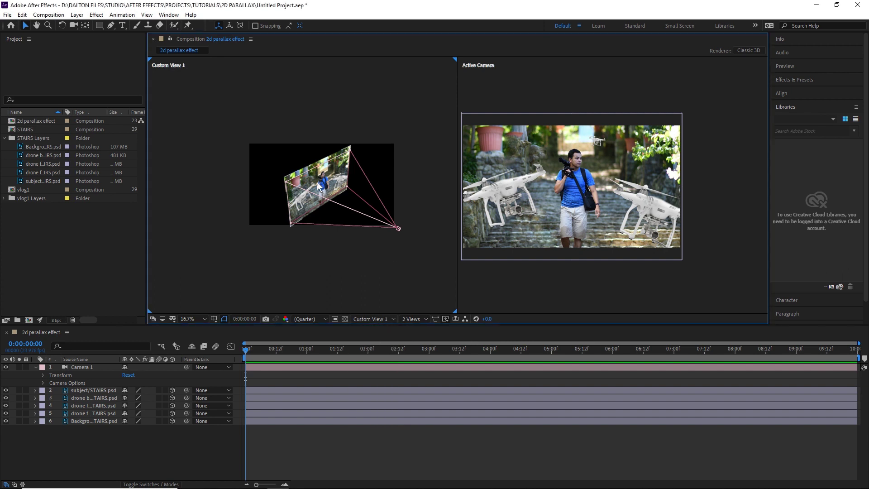
# Push the Background copy layer far back along its Z axis, away from the camera, in Custom View 1
pyautogui.scroll(2, 309, 181)
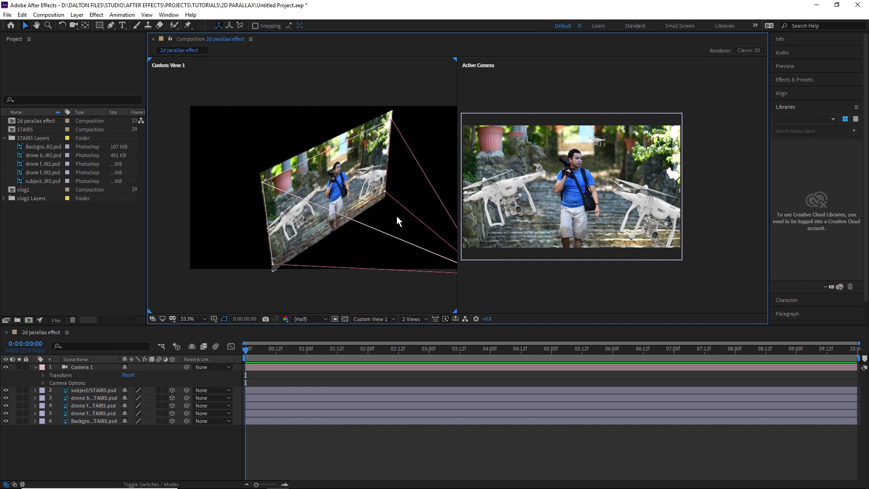
pyautogui.moveTo(397, 219); pyautogui.dragTo(315, 170)
pyautogui.press('v')
pyautogui.scroll(-2, 325, 210)
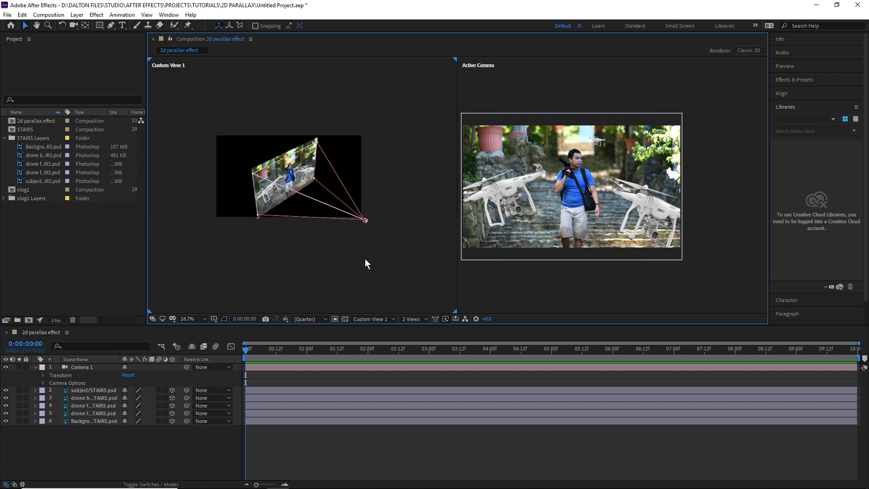
pyautogui.click(329, 421)
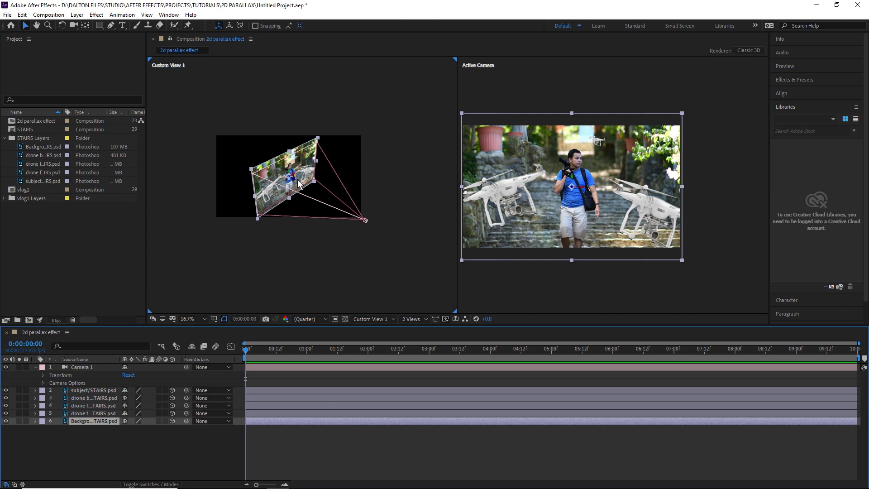
pyautogui.moveTo(297, 187); pyautogui.dragTo(227, 136)
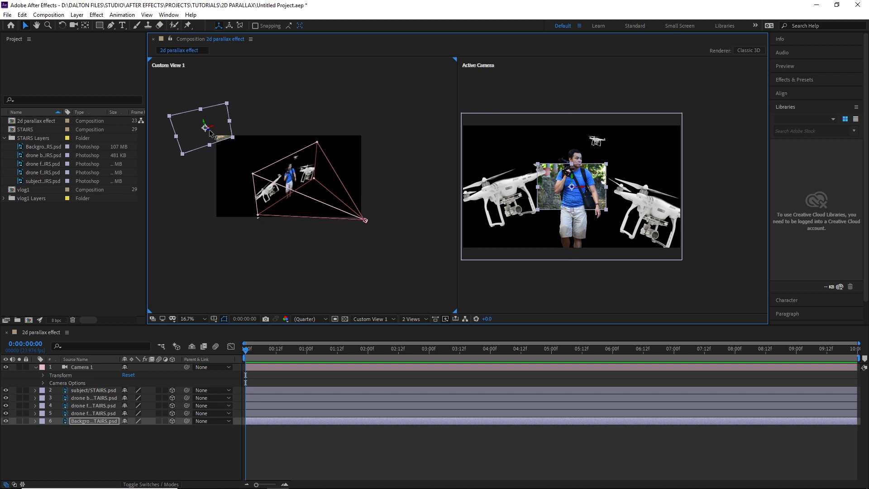
# Scale the Background copy layer up to 119% so it fills the camera frame again
pyautogui.click(96, 421)
pyautogui.press('s')
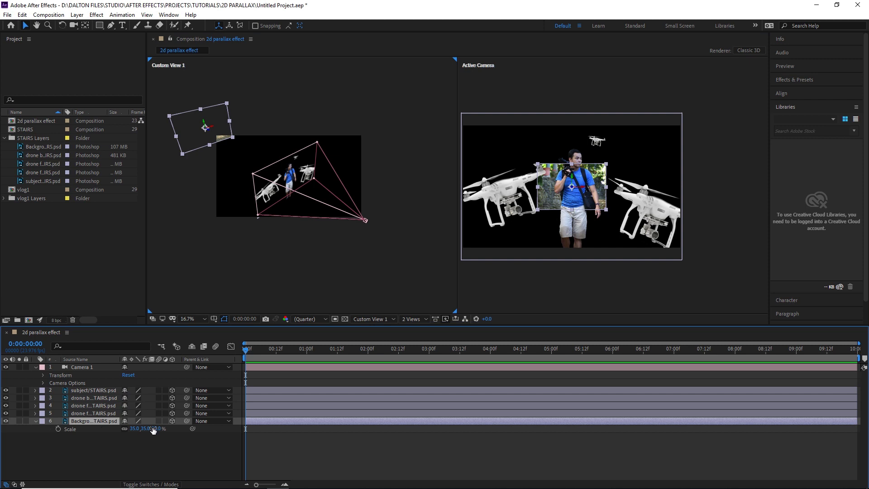
pyautogui.moveTo(155, 430); pyautogui.dragTo(206, 441)
pyautogui.press('h')
pyautogui.moveTo(596, 280); pyautogui.dragTo(623, 277)
pyautogui.press('v')
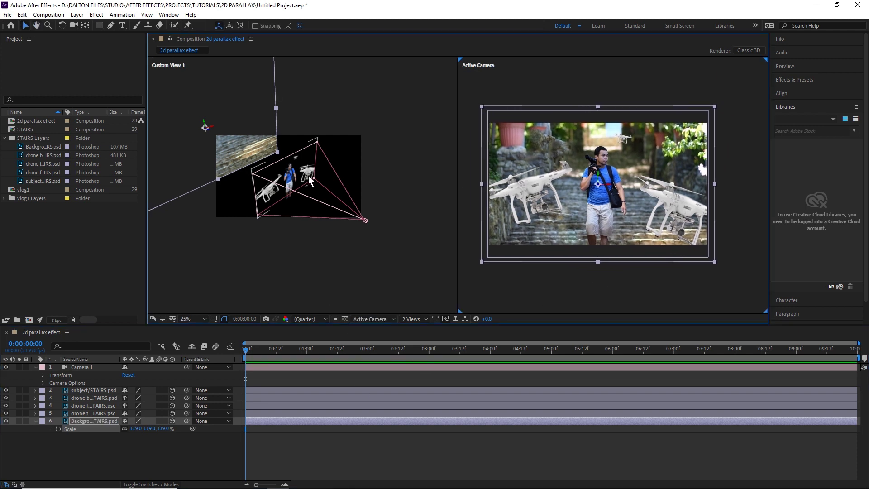
# Offset the drone layers in depth, pulling the foreground drones toward the camera and pushing the background drone behind the man
pyautogui.moveTo(120, 360); pyautogui.dragTo(158, 360)
pyautogui.click(308, 173)
pyautogui.moveTo(290, 182); pyautogui.dragTo(321, 202)
pyautogui.moveTo(362, 395); pyautogui.dragTo(383, 165)
pyautogui.moveTo(323, 207); pyautogui.dragTo(279, 160)
# Set the drone bground layer's scale to 54%
pyautogui.click(353, 406)
pyautogui.click(353, 398)
pyautogui.press('s')
pyautogui.moveTo(196, 405); pyautogui.dragTo(205, 405)
# Push the Background copy layer farther back in depth and set its scale to 209%
pyautogui.moveTo(277, 165); pyautogui.dragTo(167, 106)
pyautogui.click(344, 429)
pyautogui.moveTo(201, 436); pyautogui.dragTo(242, 436)
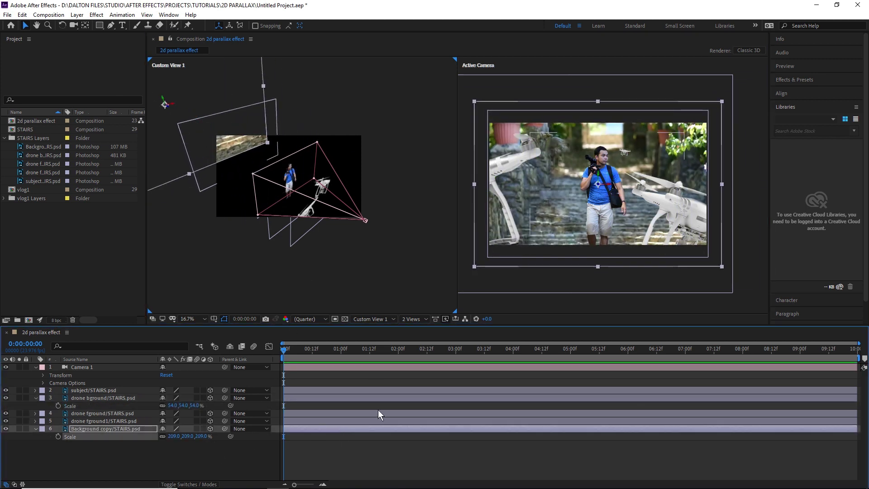
# Set the drone bground layer's scale to 76% and adjust the layer placement in the scene
pyautogui.click(362, 398)
pyautogui.moveTo(196, 405); pyautogui.dragTo(206, 406)
pyautogui.moveTo(245, 138); pyautogui.dragTo(248, 137)
pyautogui.click(363, 460)
pyautogui.moveTo(598, 181); pyautogui.dragTo(583, 174)
# Orbit the scene to test the depth between layers, and return to a single Active Camera view
pyautogui.press('c')
pyautogui.moveTo(389, 217); pyautogui.dragTo(321, 202)
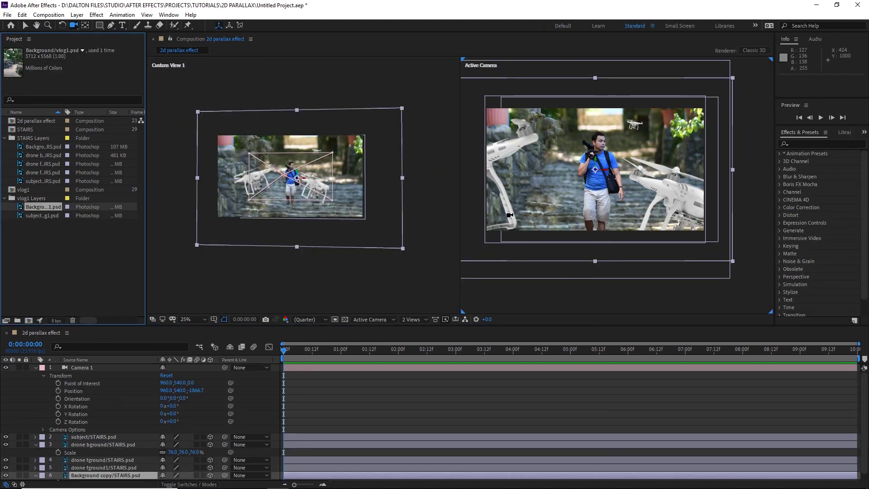
pyautogui.click(412, 320)
pyautogui.click(427, 334)
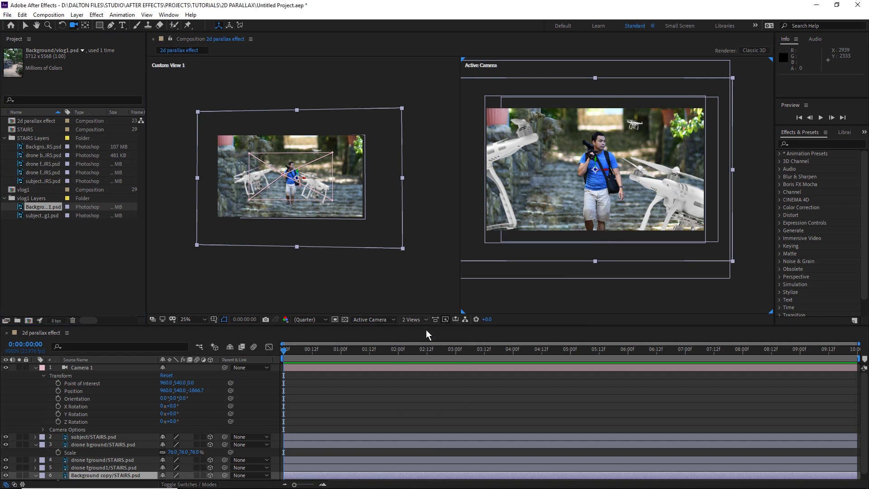
pyautogui.moveTo(495, 186); pyautogui.dragTo(513, 193)
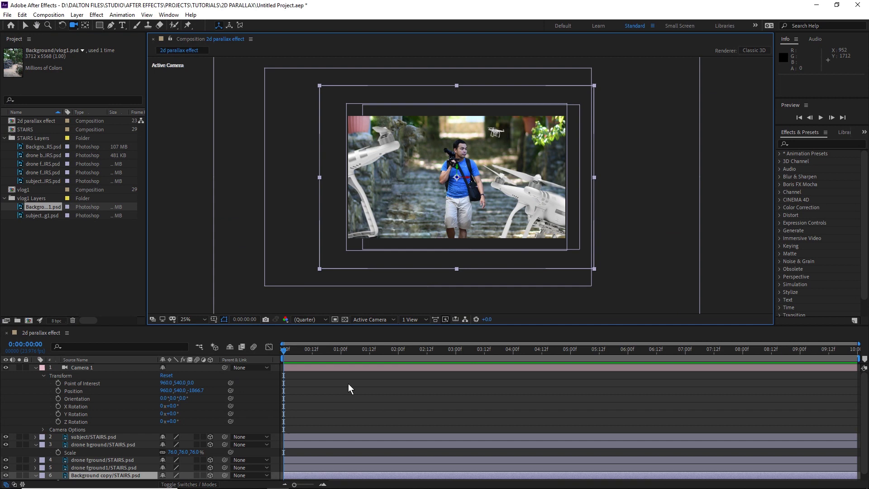
pyautogui.moveTo(473, 227)
pyautogui.mouseDown()
pyautogui.moveTo(454, 227)
pyautogui.moveTo(482, 226)
pyautogui.moveTo(470, 234)
pyautogui.moveTo(473, 215)
pyautogui.moveTo(478, 243)
pyautogui.mouseUp()
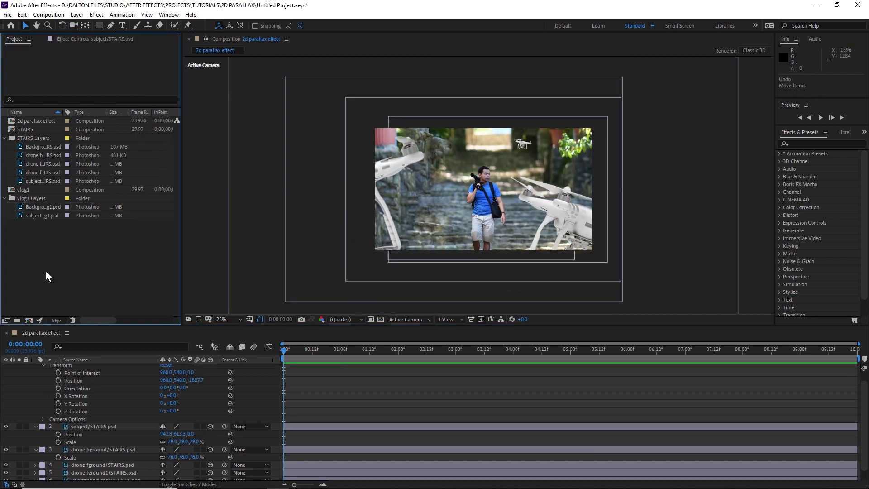
# Add Background/vlog1.psd to the composition directly below the subject layer and make it a 3D layer
pyautogui.click(39, 208)
pyautogui.moveTo(44, 207); pyautogui.dragTo(72, 441)
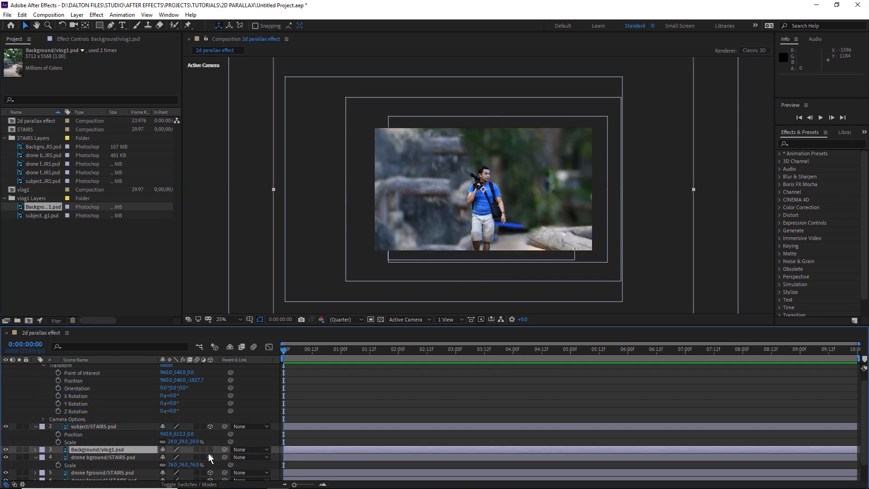
pyautogui.click(210, 450)
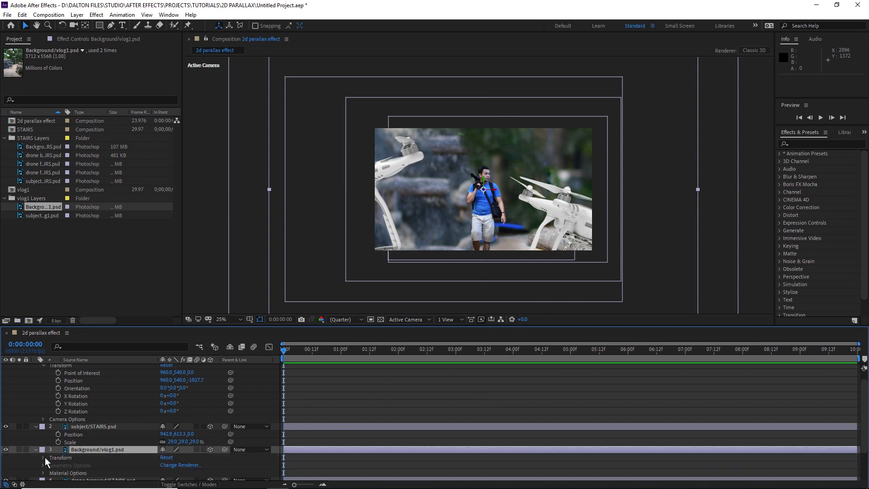
# Set the Background/vlog1.psd layer's scale to 59%
pyautogui.click(44, 461)
pyautogui.scroll(-4, 145, 466)
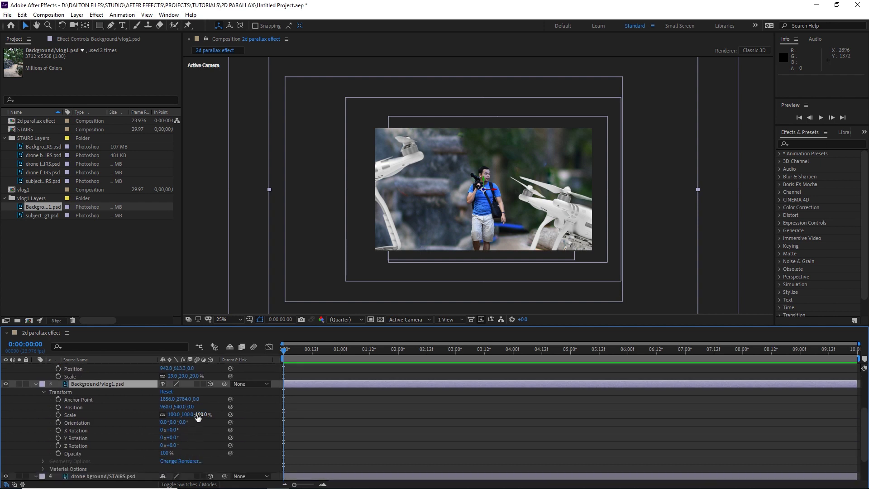
pyautogui.moveTo(200, 415)
pyautogui.mouseDown()
pyautogui.moveTo(173, 415)
pyautogui.moveTo(208, 415)
pyautogui.mouseUp()
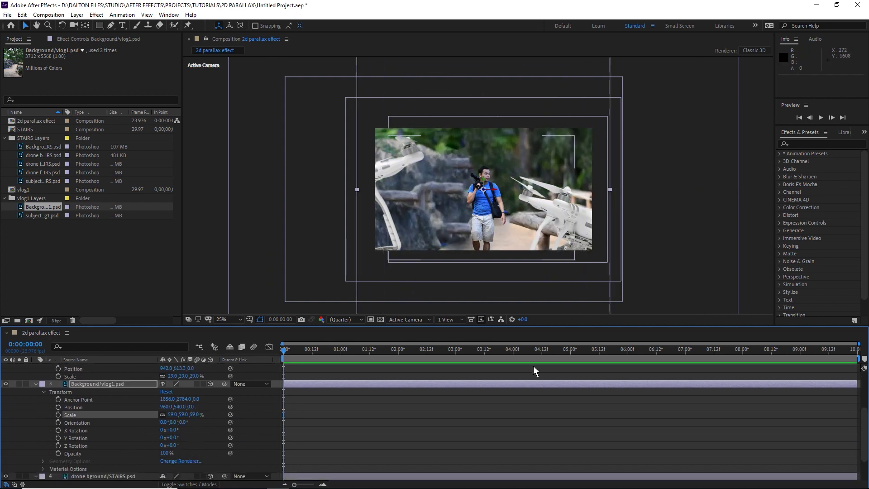
# At 0:00:00:10, apply the Luma Key effect to the Background/vlog1.psd layer and keyframe its Threshold at 255
pyautogui.click(290, 352)
pyautogui.moveTo(291, 353); pyautogui.dragTo(310, 353)
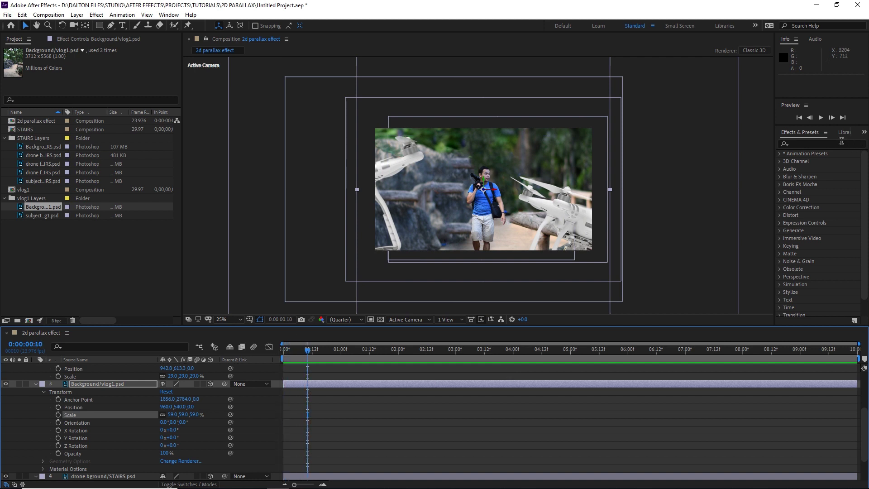
pyautogui.click(842, 144)
pyautogui.write('luma k')
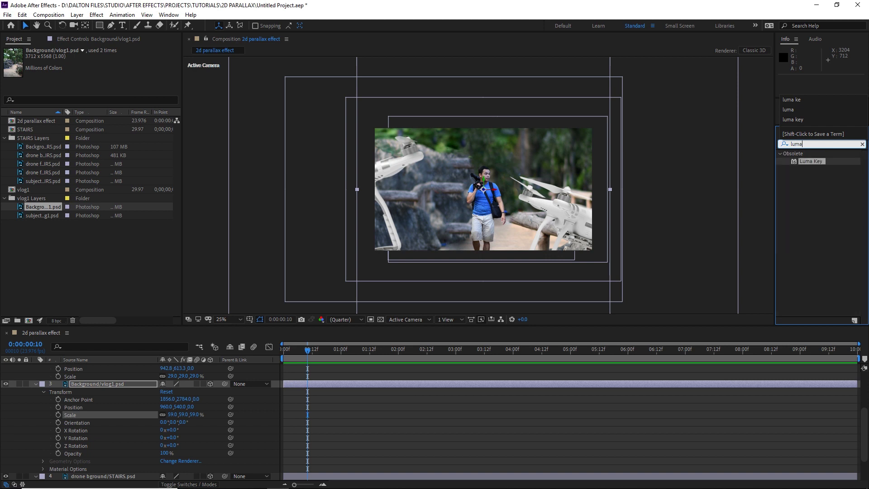
pyautogui.doubleClick(817, 165)
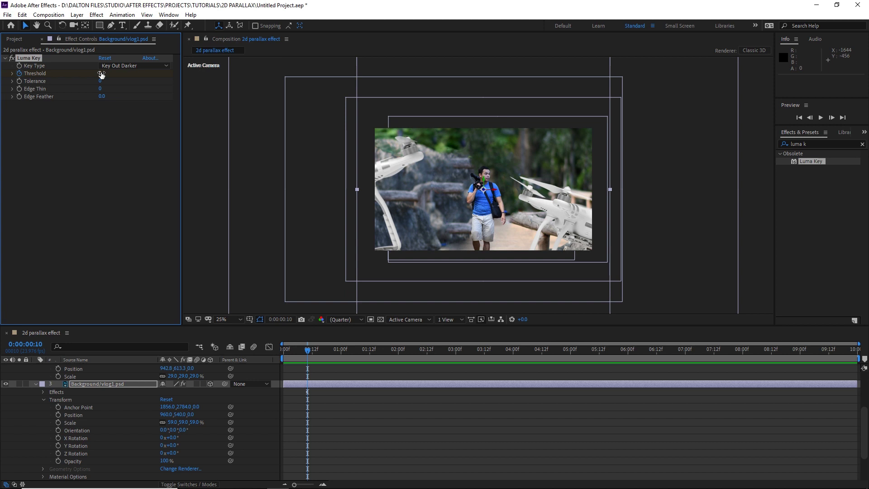
pyautogui.moveTo(101, 72); pyautogui.dragTo(217, 73)
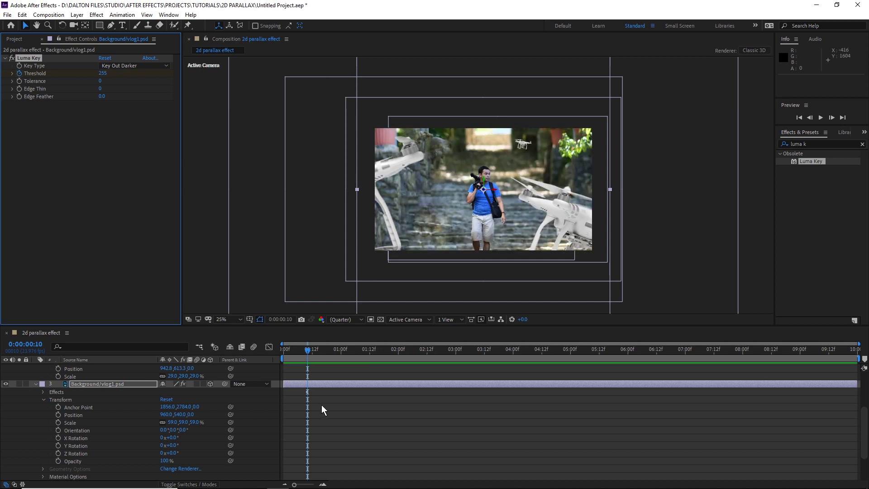
# At 0:00:01:00, keyframe the Luma Key Threshold at 0
pyautogui.moveTo(308, 354); pyautogui.dragTo(341, 357)
pyautogui.moveTo(102, 74); pyautogui.dragTo(52, 89)
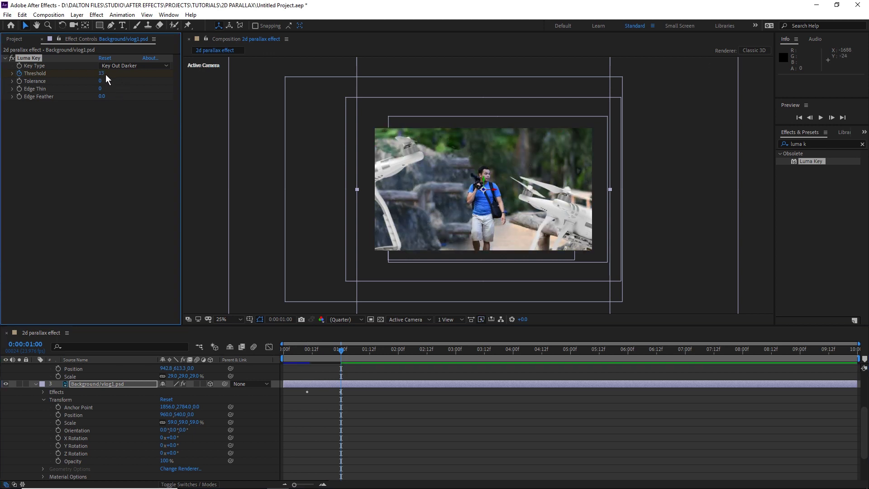
pyautogui.moveTo(101, 74); pyautogui.dragTo(53, 79)
# Reveal the layer's Threshold keyframes and set a starting Position keyframe for Camera 1 at 0:00:00:00
pyautogui.moveTo(343, 355); pyautogui.dragTo(286, 354)
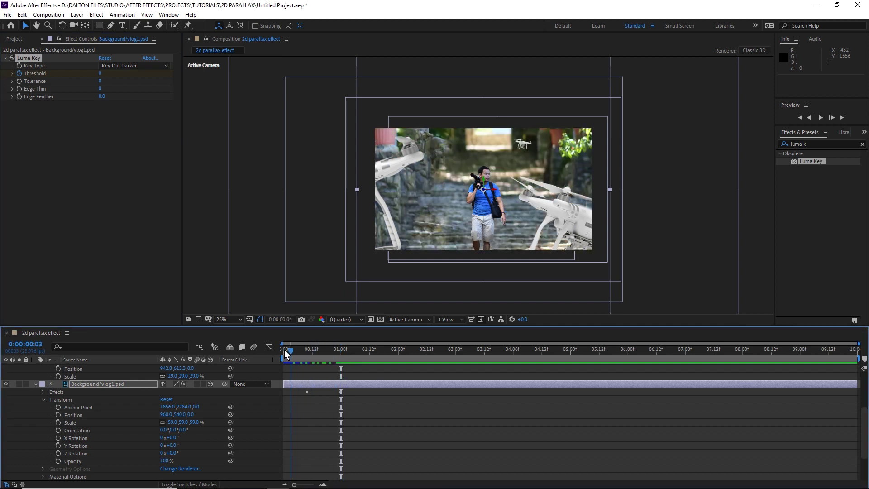
pyautogui.moveTo(285, 354); pyautogui.dragTo(283, 354)
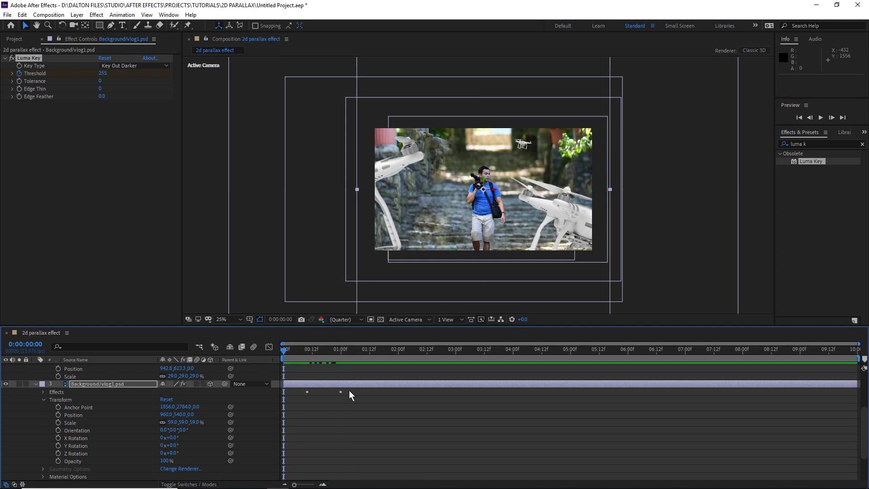
pyautogui.press('u')
pyautogui.scroll(1, 311, 430)
pyautogui.moveTo(317, 410); pyautogui.dragTo(455, 408)
pyautogui.press('v')
pyautogui.scroll(2, 303, 385)
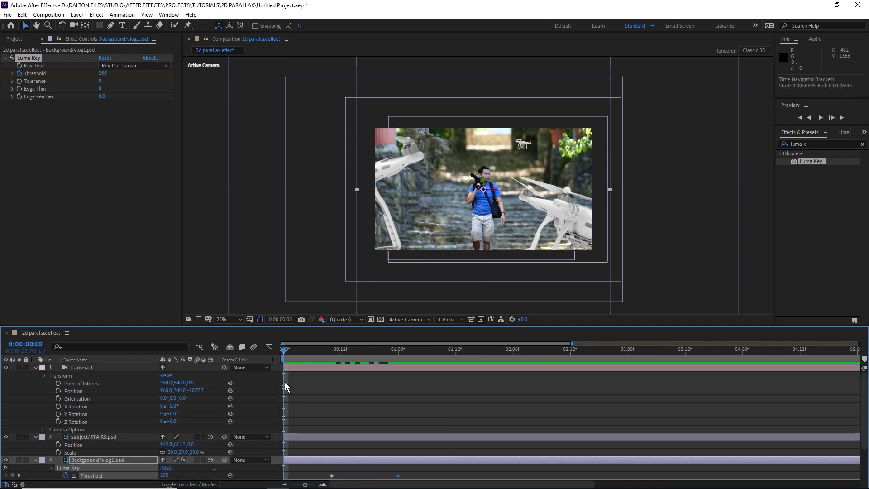
pyautogui.click(58, 391)
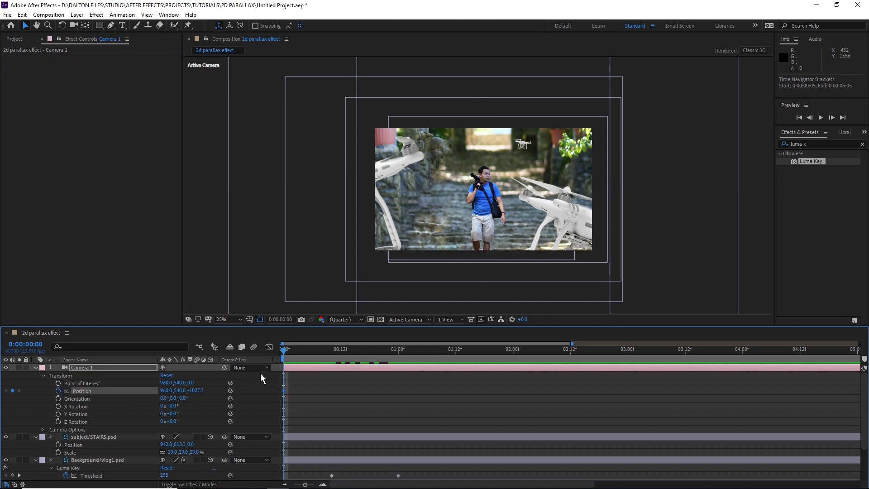
# At 0:00:01:04, set Camera 1's Z position to -772.7 to keyframe a push-in on the man
pyautogui.moveTo(285, 357); pyautogui.dragTo(417, 359)
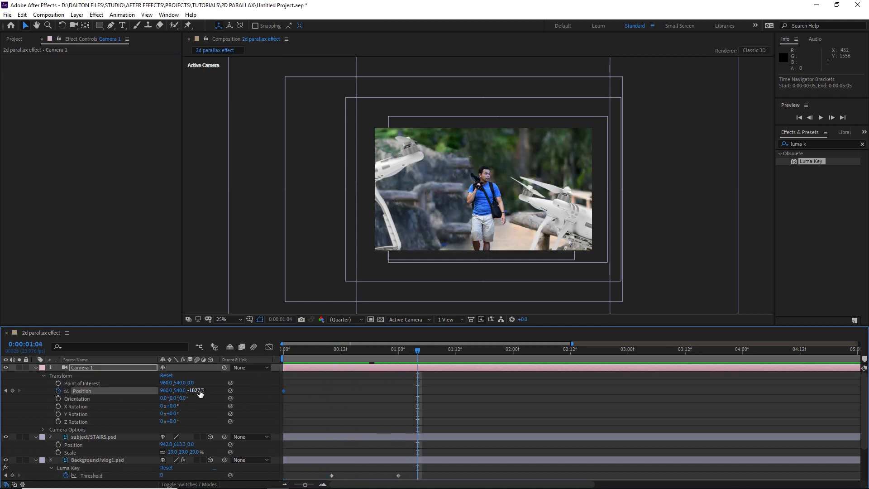
pyautogui.moveTo(202, 390); pyautogui.dragTo(673, 386)
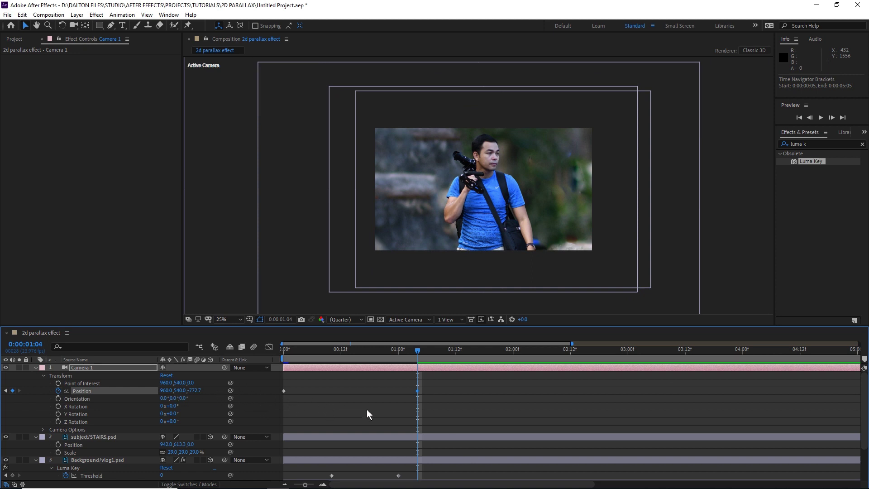
pyautogui.click(321, 402)
# Apply Easy Ease to both of Camera 1's Position keyframes
pyautogui.click(284, 391)
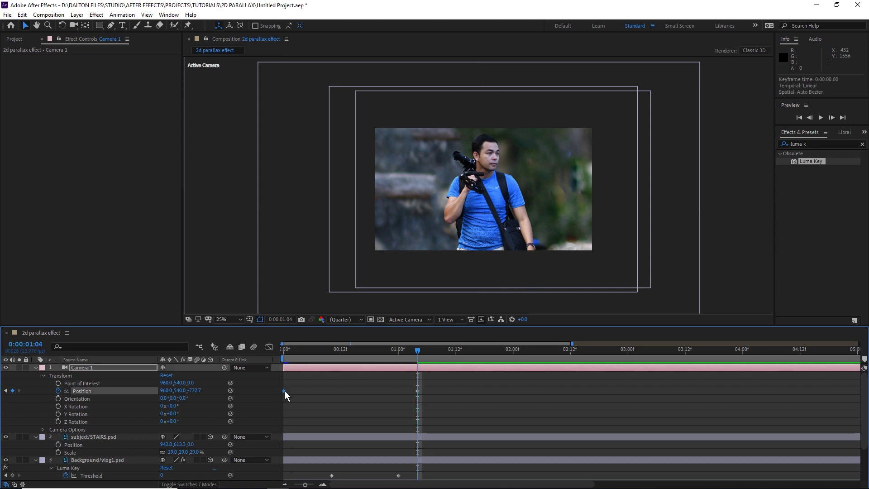
pyautogui.moveTo(278, 389); pyautogui.dragTo(437, 400)
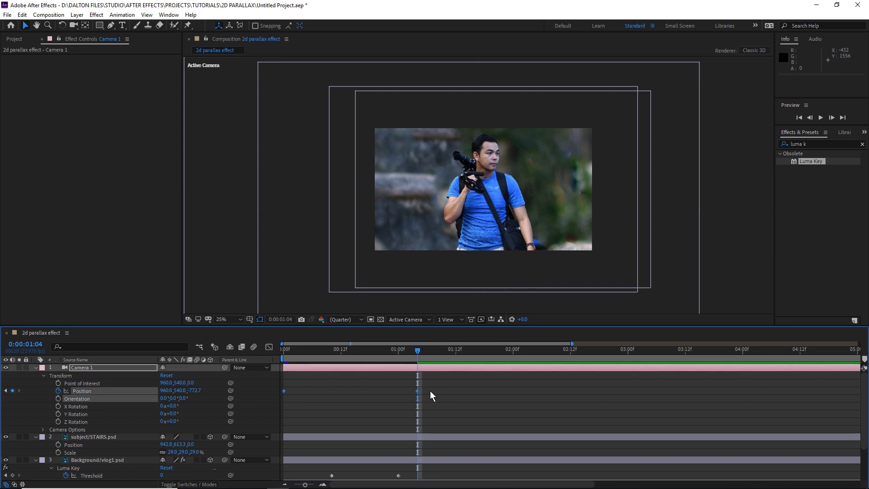
pyautogui.rightClick(418, 392)
pyautogui.moveTo(489, 385)
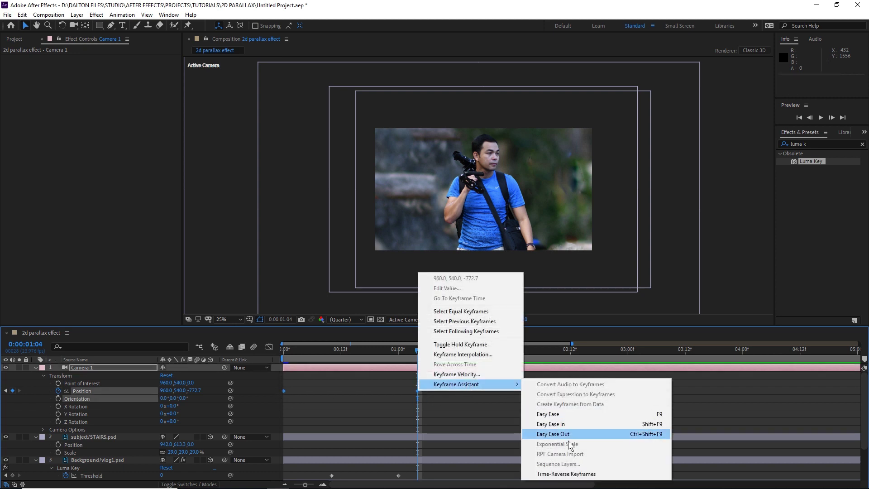
pyautogui.click(562, 415)
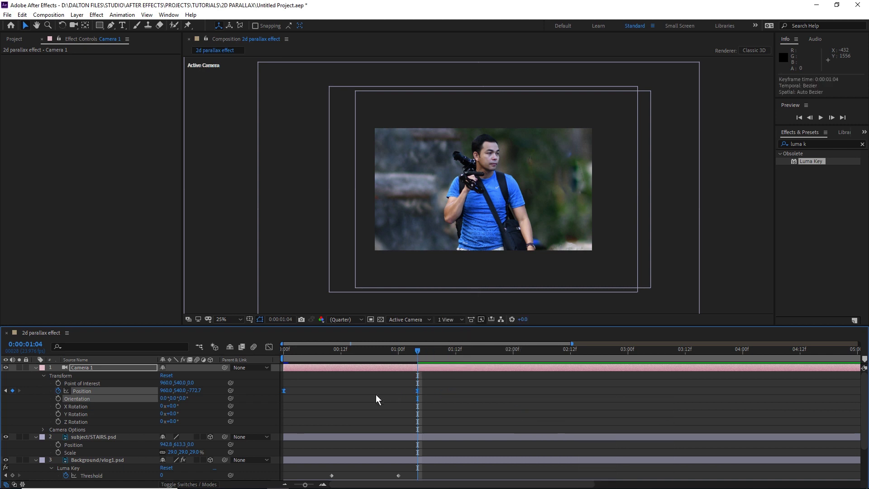
# Extend both ease handles on Camera 1's Position speed graph to form a sharper speed peak, and preview the move
pyautogui.click(284, 392)
pyautogui.click(269, 347)
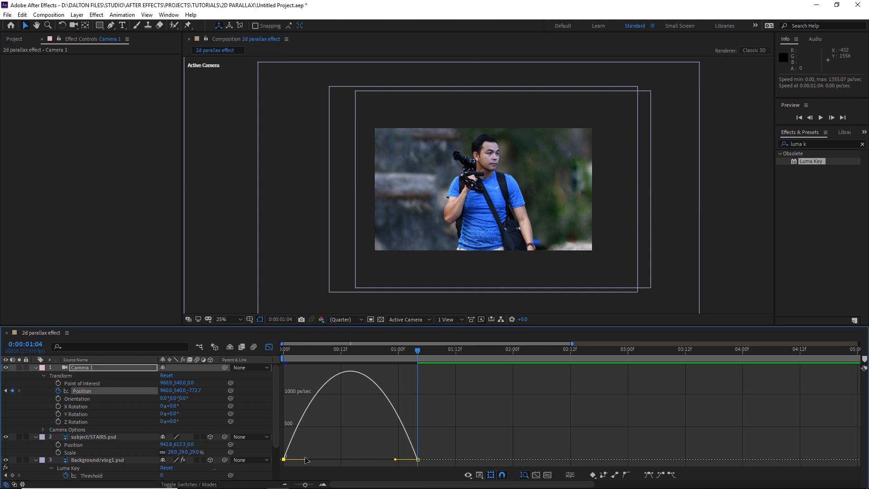
pyautogui.moveTo(306, 461); pyautogui.dragTo(330, 462)
pyautogui.moveTo(395, 460); pyautogui.dragTo(370, 459)
pyautogui.click(286, 352)
pyautogui.press('space')
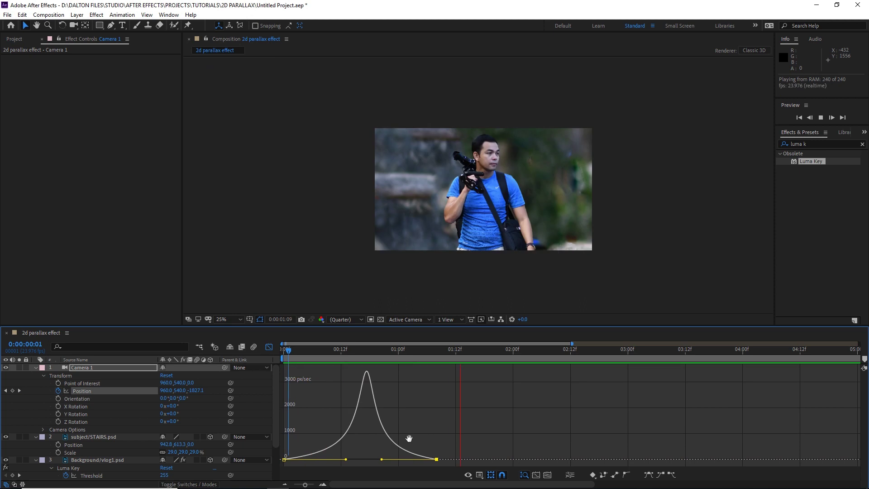
# Move Camera 1's second Position keyframe to 0:00:01:15 in the speed graph and preview the slower push-in
pyautogui.press('space')
pyautogui.moveTo(436, 460); pyautogui.dragTo(469, 460)
pyautogui.click(286, 354)
pyautogui.press('space')
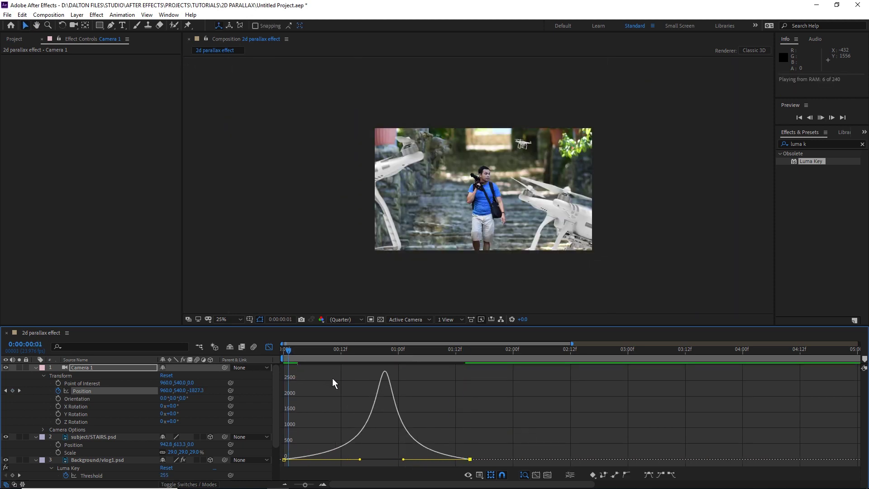
pyautogui.press('space')
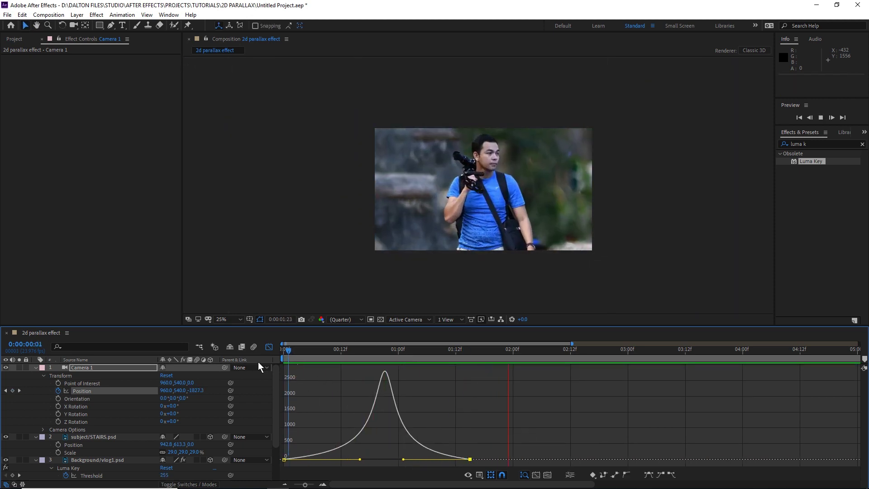
pyautogui.click(268, 347)
pyautogui.press('-')
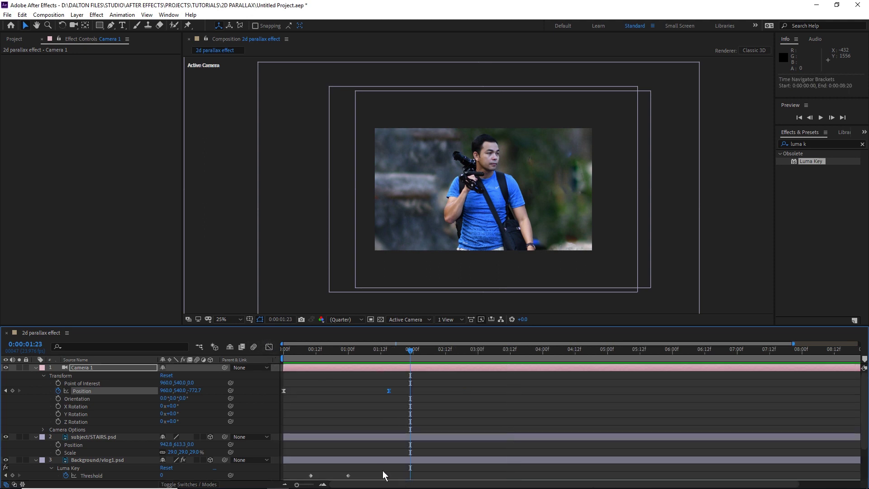
pyautogui.click(287, 355)
pyautogui.press('space')
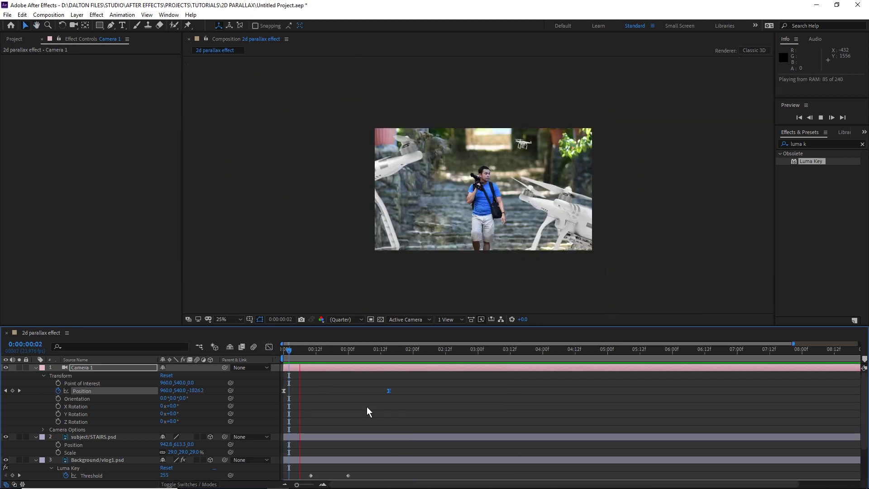
pyautogui.press('space')
# Shift both Luma Key Threshold keyframes later, with the second one at 0:00:01:08, and preview the background transition
pyautogui.click(311, 475)
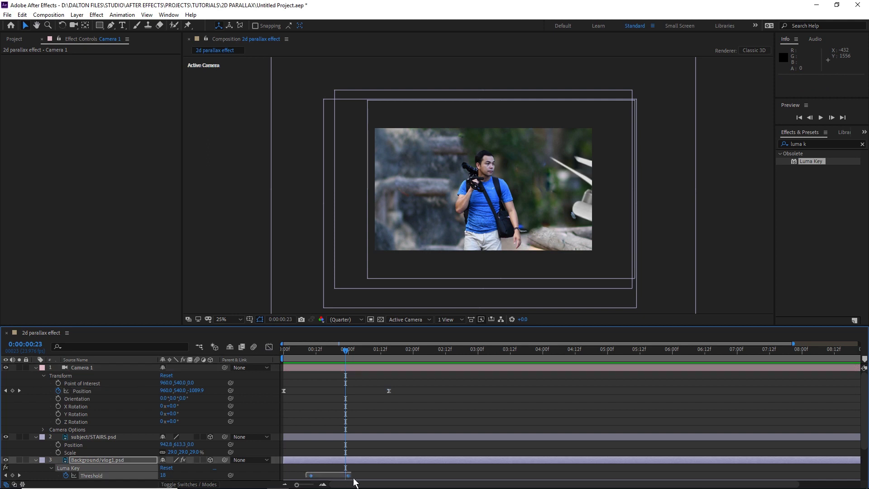
pyautogui.moveTo(352, 476); pyautogui.dragTo(368, 476)
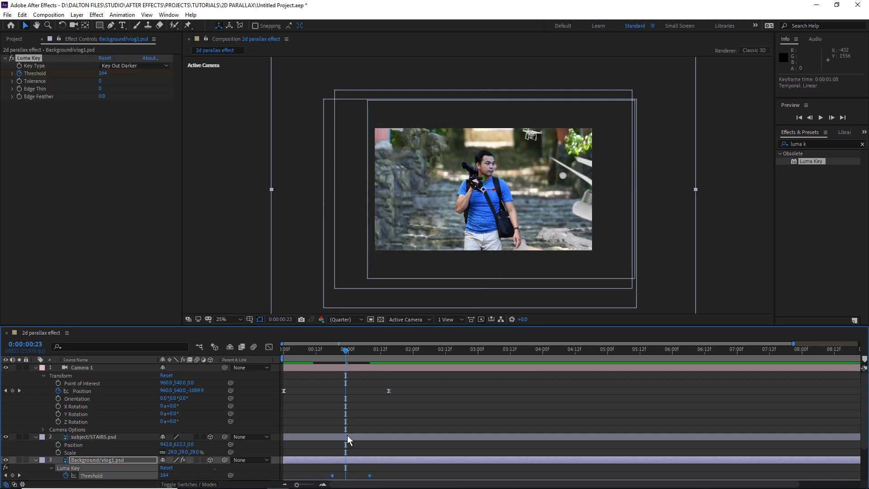
pyautogui.click(294, 351)
pyautogui.press('space')
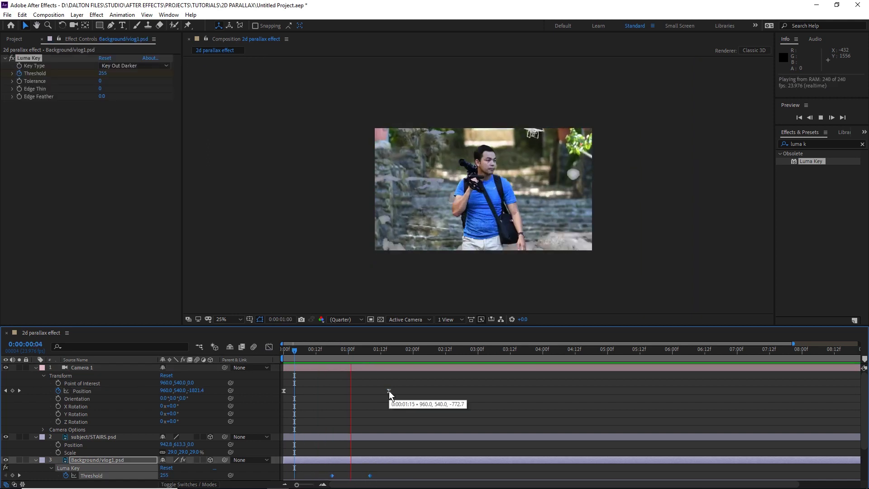
pyautogui.press('space')
# Move the second Threshold keyframe closer to the first, apply Easy Ease to both and preview the transition
pyautogui.click(369, 475)
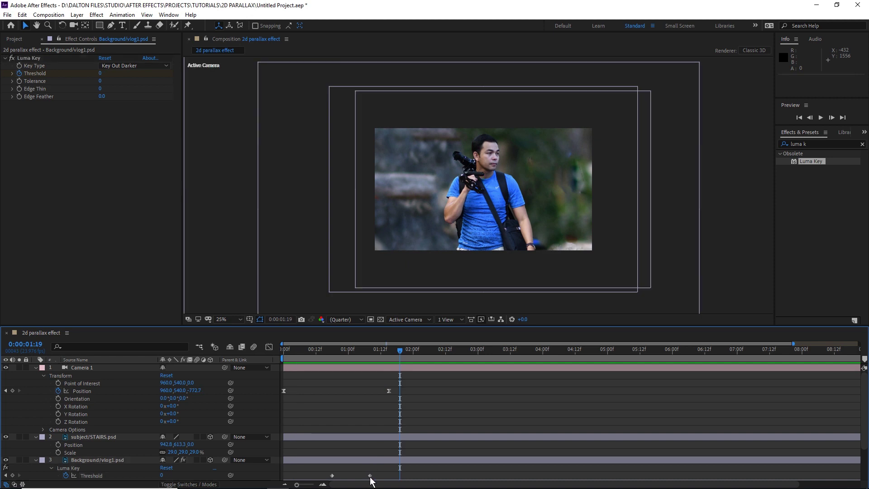
pyautogui.moveTo(366, 477); pyautogui.dragTo(362, 478)
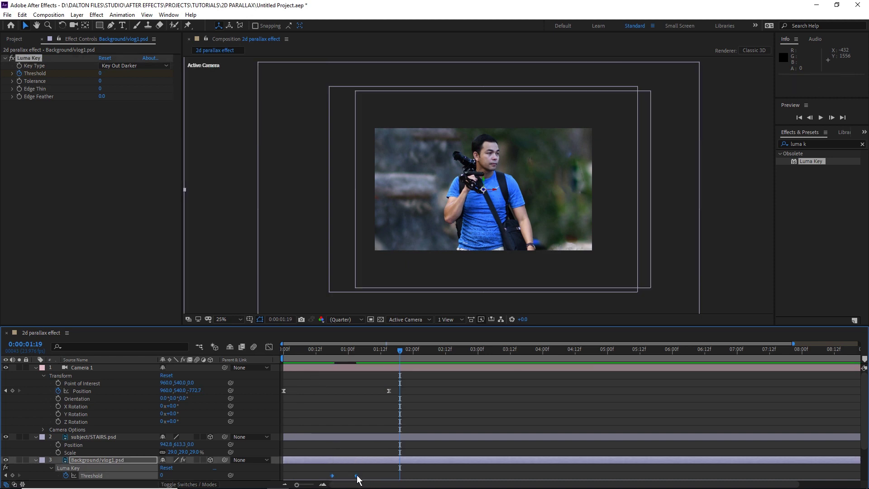
pyautogui.rightClick(356, 476)
pyautogui.moveTo(413, 470)
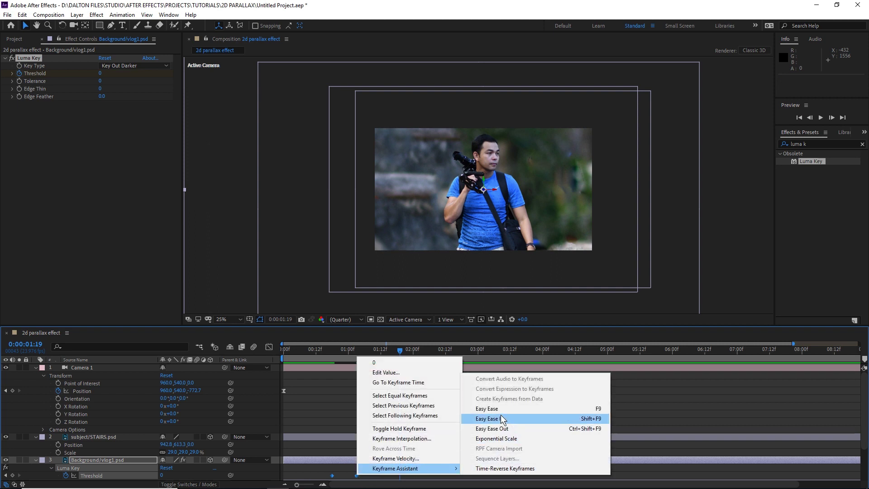
pyautogui.click(489, 408)
pyautogui.click(309, 352)
pyautogui.press('space')
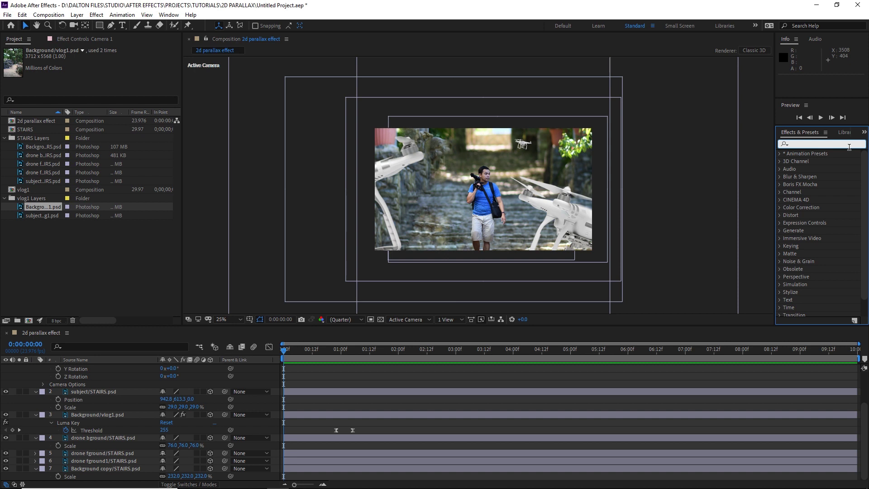
# Apply Gaussian Blur to the foreground drones, with Blurriness 20.2 on drone fground and 17.0 on drone fground1
pyautogui.click(849, 147)
pyautogui.write('gaus')
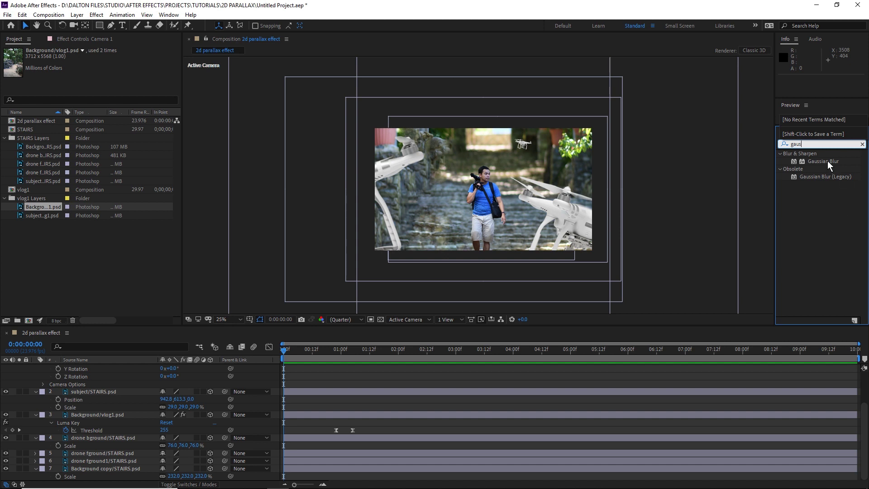
pyautogui.click(359, 460)
pyautogui.click(362, 454)
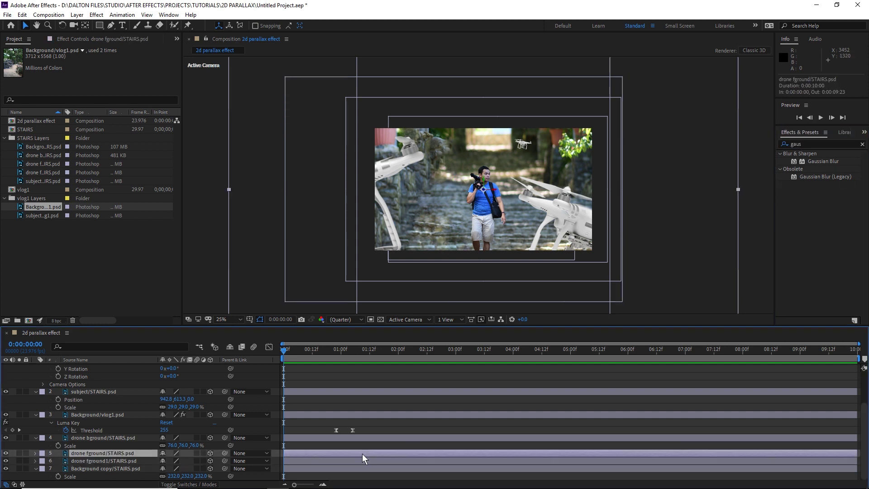
pyautogui.doubleClick(832, 164)
pyautogui.moveTo(104, 66); pyautogui.dragTo(157, 75)
pyautogui.moveTo(107, 64); pyautogui.dragTo(119, 65)
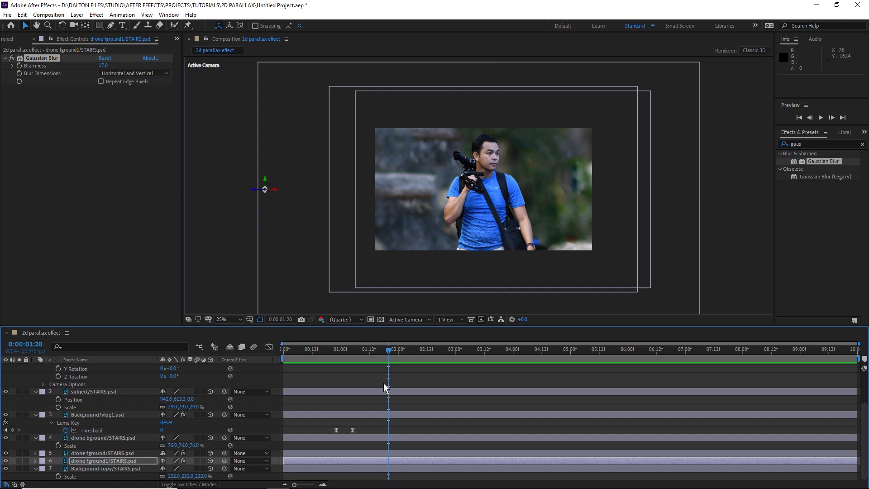
# Copy Camera 1's second Position keyframe and paste it at 0:00:02:08 to hold the close-up
pyautogui.scroll(2, 385, 387)
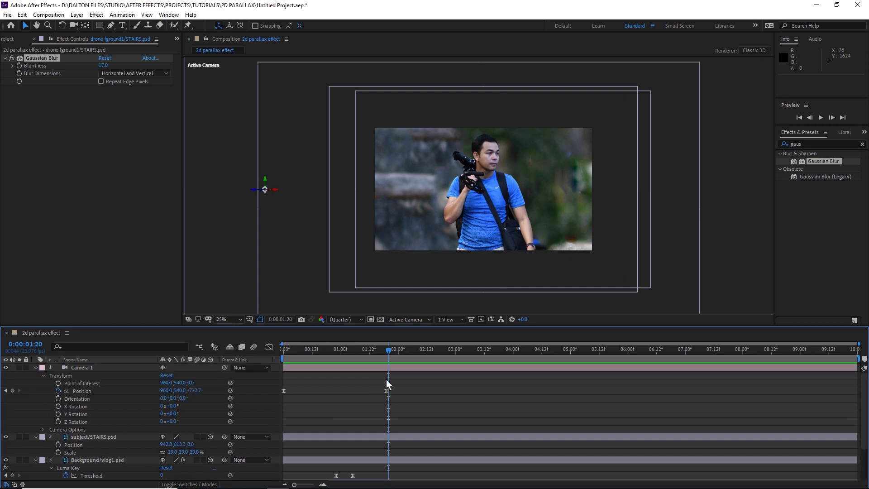
pyautogui.moveTo(387, 352); pyautogui.dragTo(407, 354)
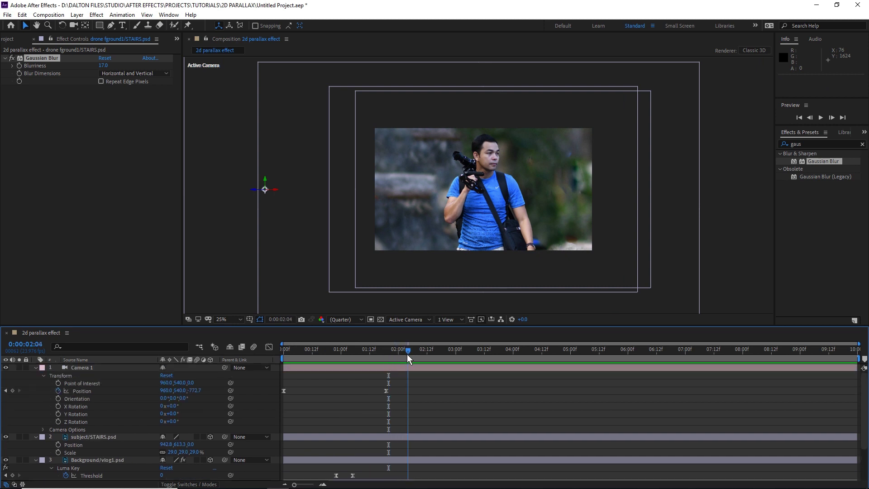
pyautogui.click(387, 390)
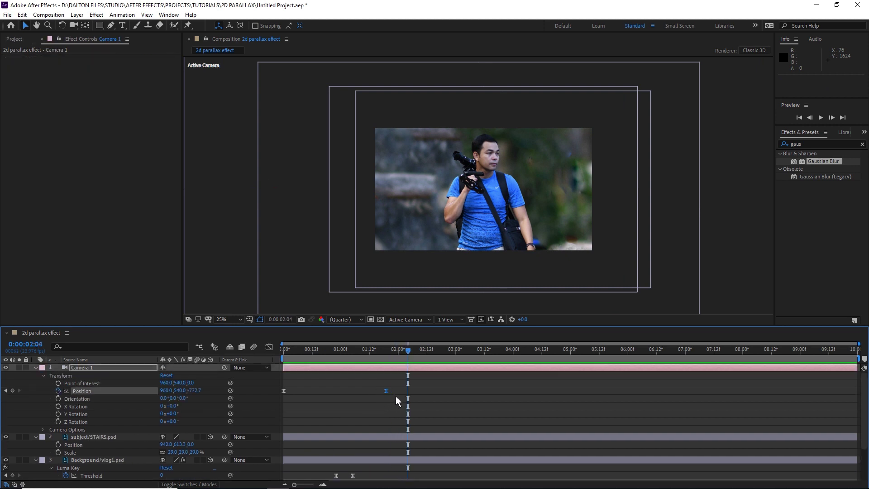
pyautogui.rightClick(386, 390)
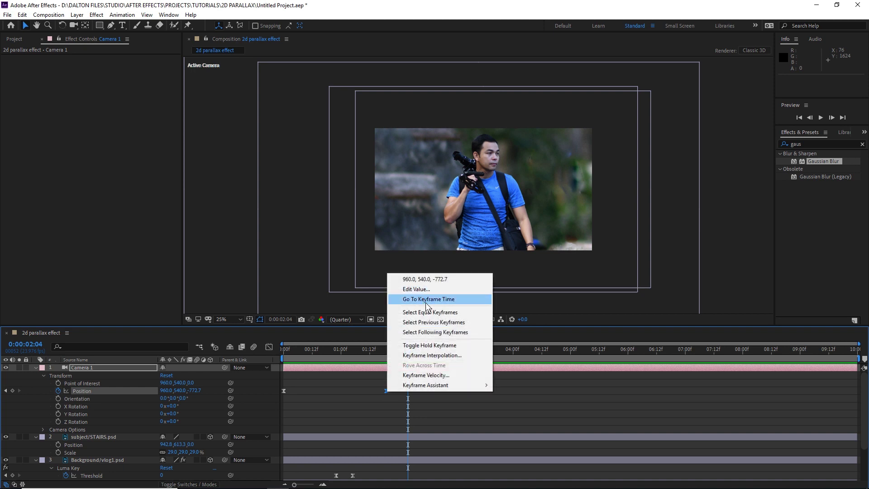
pyautogui.click(22, 14)
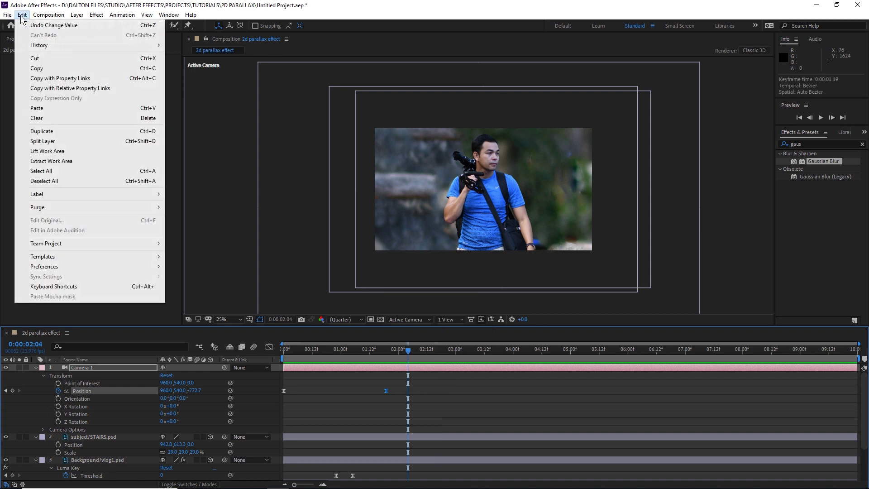
pyautogui.click(46, 79)
pyautogui.moveTo(407, 352)
pyautogui.mouseDown()
pyautogui.moveTo(428, 352)
pyautogui.moveTo(417, 354)
pyautogui.mouseUp()
pyautogui.click(21, 15)
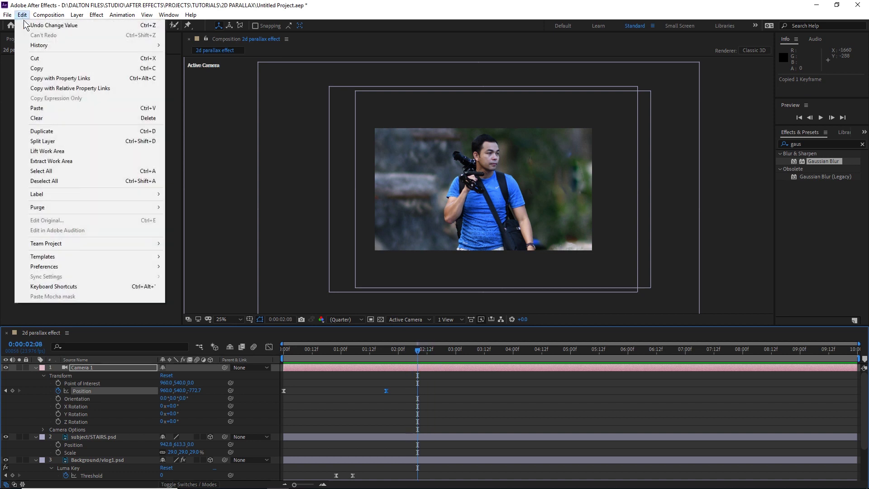
pyautogui.click(61, 109)
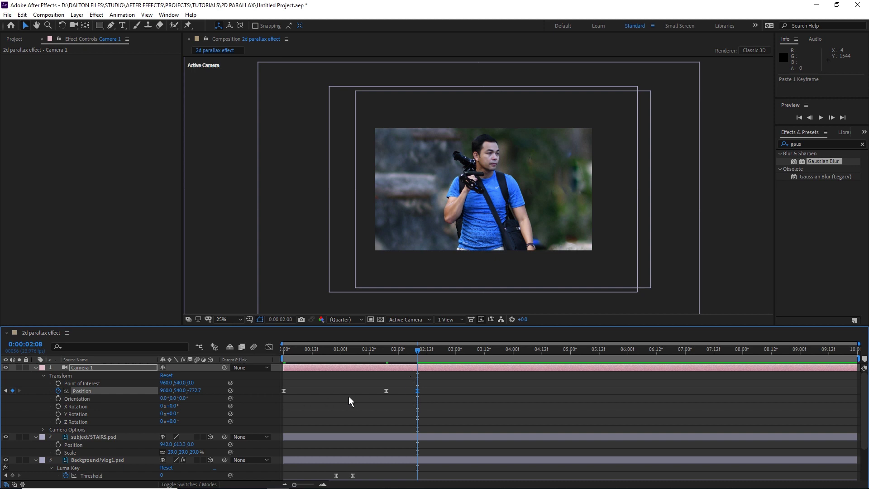
# Copy Camera 1's first Position keyframe and paste it at 0:00:03:17 to create a pull-back to the wide view
pyautogui.hotkey('ctrl', 'c')
pyautogui.moveTo(423, 350); pyautogui.dragTo(496, 363)
pyautogui.click(22, 14)
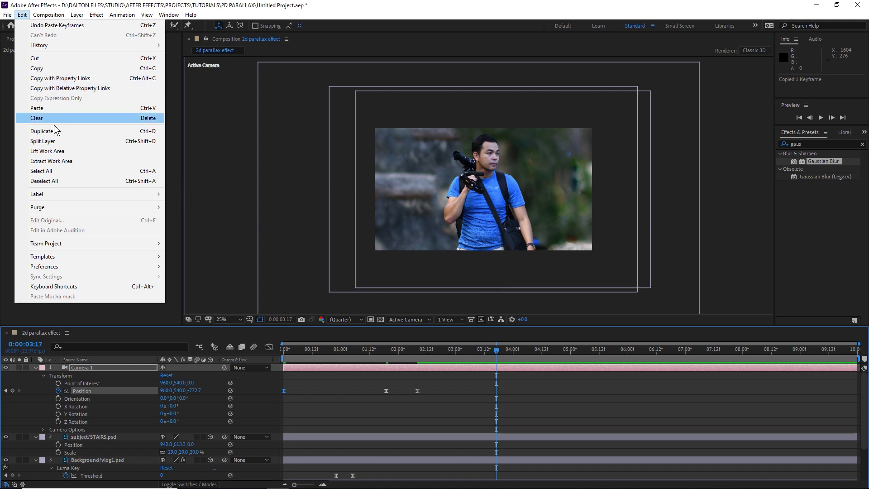
pyautogui.click(49, 112)
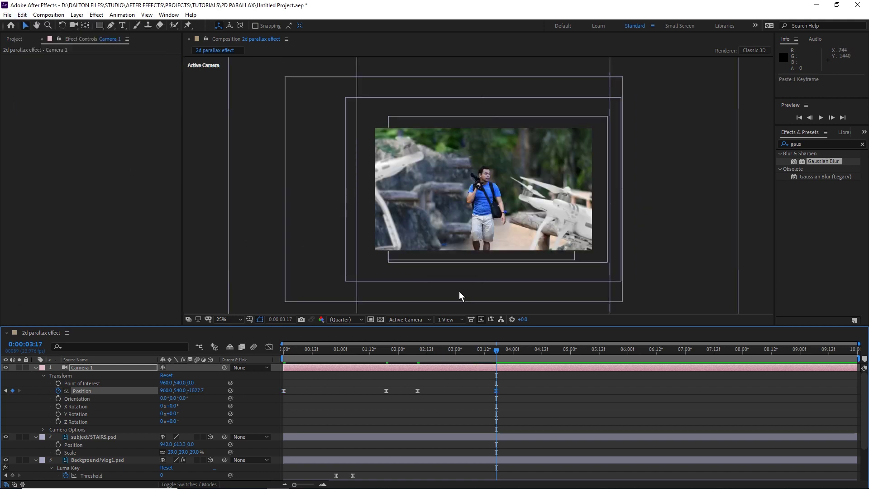
# Sharpen the pull-back's peak in Camera 1's Position speed graph and move its last keyframe to about 0:00:04:00
pyautogui.moveTo(499, 353)
pyautogui.mouseDown()
pyautogui.moveTo(478, 354)
pyautogui.moveTo(515, 353)
pyautogui.mouseUp()
pyautogui.click(417, 391)
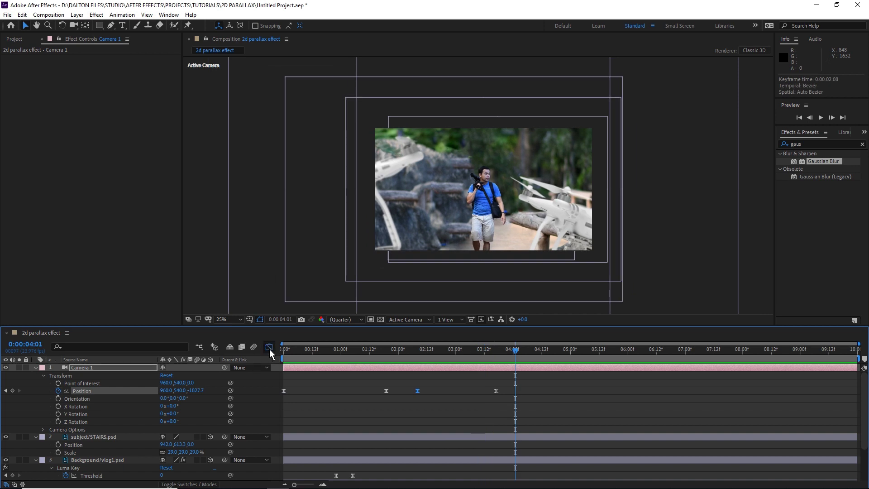
pyautogui.click(270, 347)
pyautogui.scroll(1, 431, 458)
pyautogui.moveTo(417, 460); pyautogui.dragTo(456, 463)
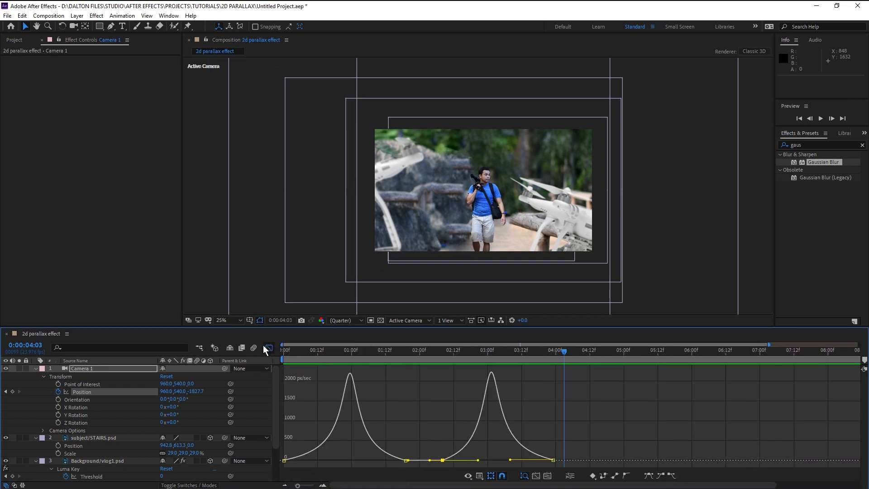
pyautogui.click(268, 347)
# Add a Luma Key Threshold keyframe of 0 to the Background/vlog1.psd layer at 0:00:02:23
pyautogui.scroll(-1, 452, 406)
pyautogui.moveTo(420, 411); pyautogui.dragTo(427, 400)
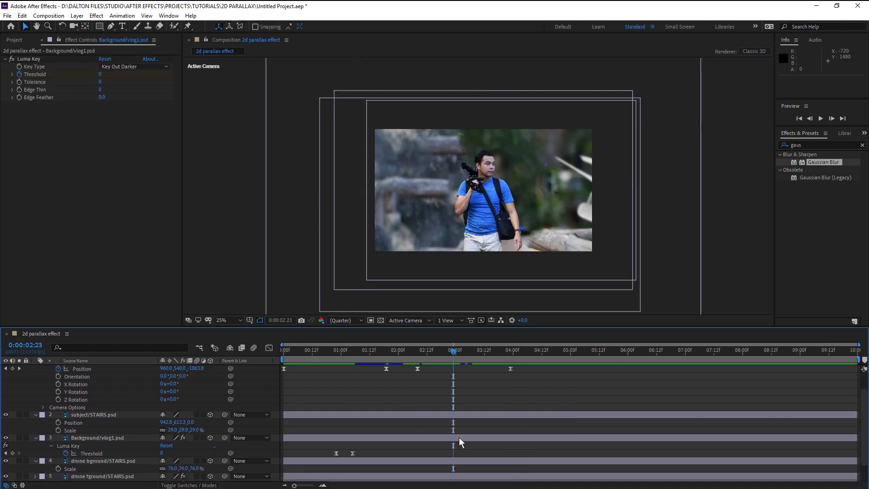
pyautogui.click(459, 438)
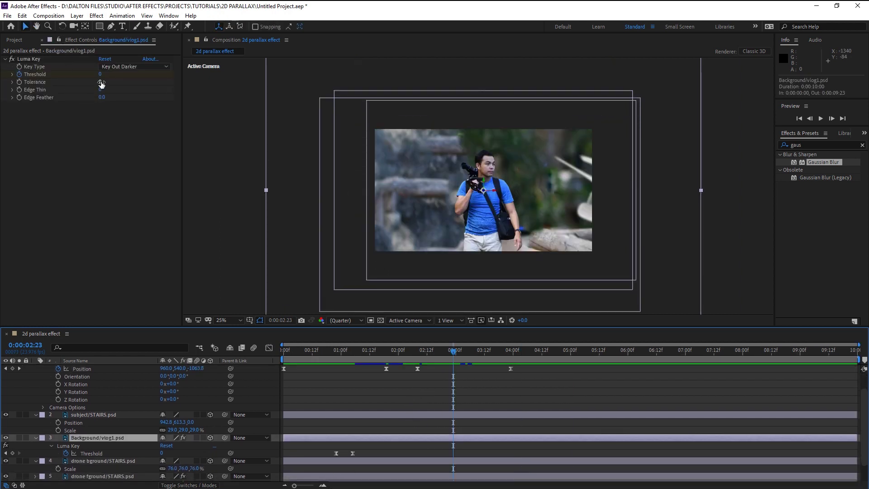
pyautogui.click(13, 453)
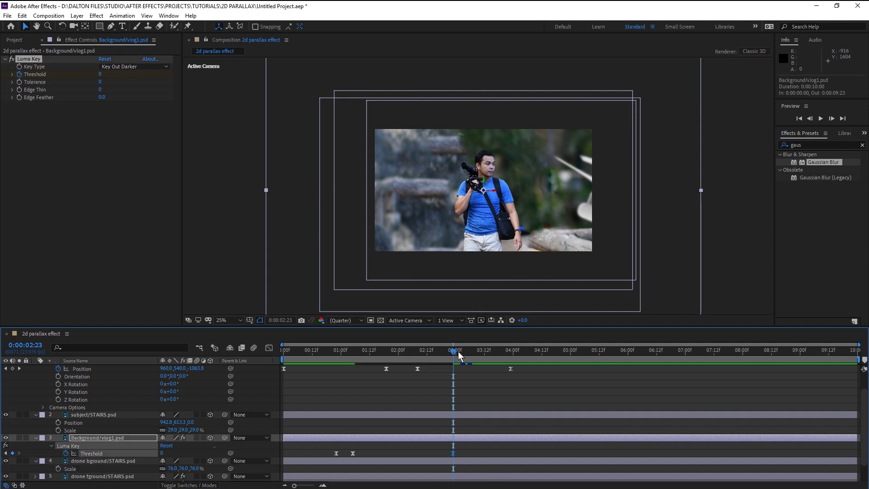
# At 0:00:03:06, set the Luma Key Threshold to 255 and preview the return to the stairs background
pyautogui.moveTo(458, 351); pyautogui.dragTo(471, 353)
pyautogui.moveTo(99, 77); pyautogui.dragTo(361, 111)
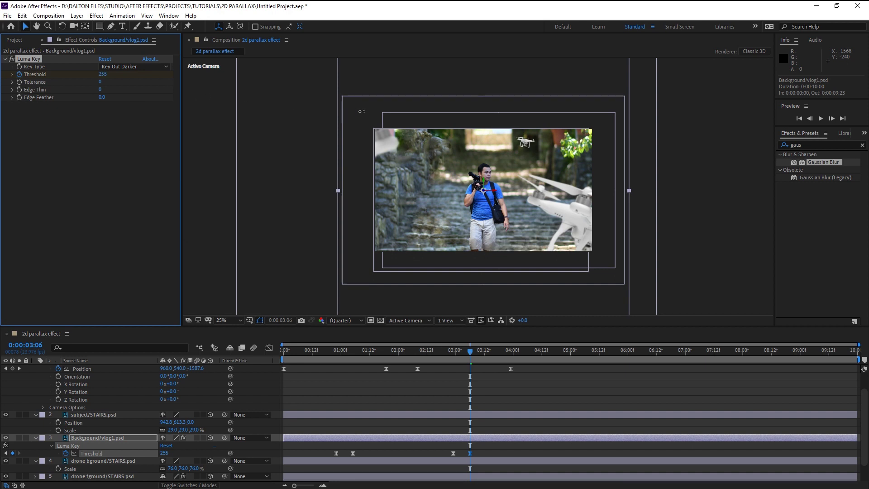
pyautogui.moveTo(471, 353); pyautogui.dragTo(414, 347)
pyautogui.press('space')
pyautogui.press('space')
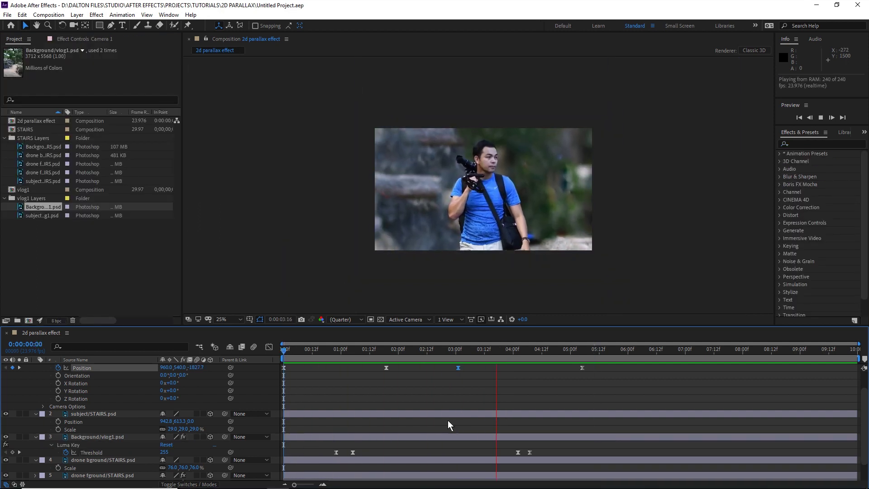
pyautogui.press('space')
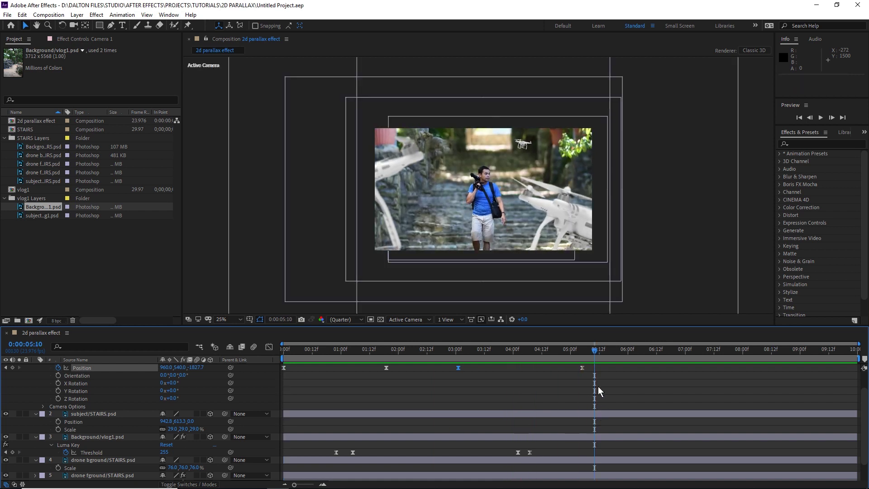
# Create an adjustment layer above all the layers and grade it with a Creative Look in Lumetri Color
pyautogui.scroll(1, 558, 401)
pyautogui.hotkey('ctrl', 'alt', 'y')
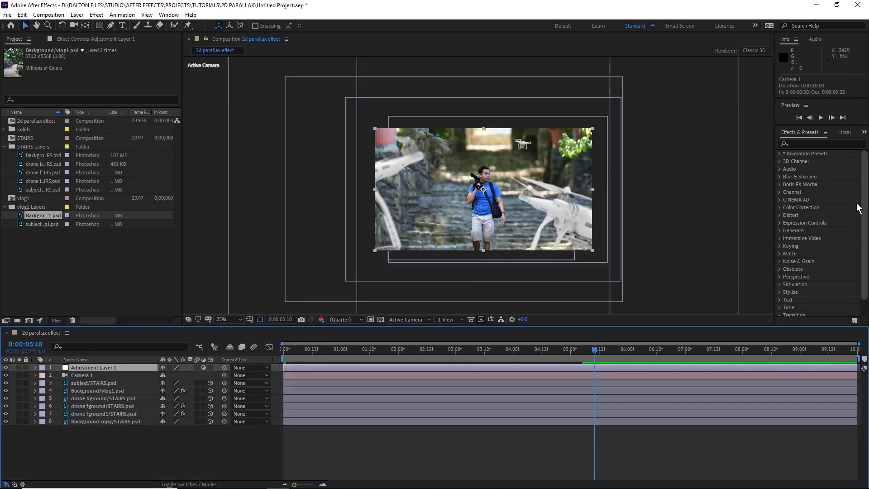
pyautogui.click(836, 144)
pyautogui.write('lumetr')
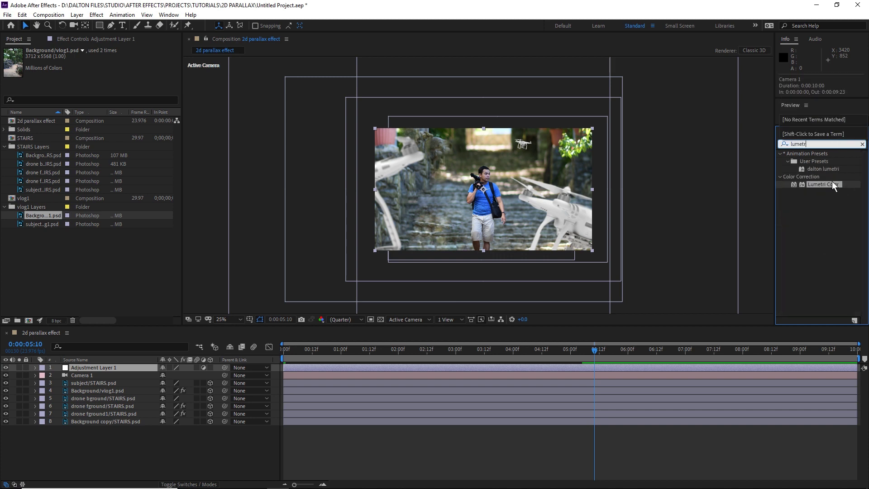
pyautogui.doubleClick(832, 183)
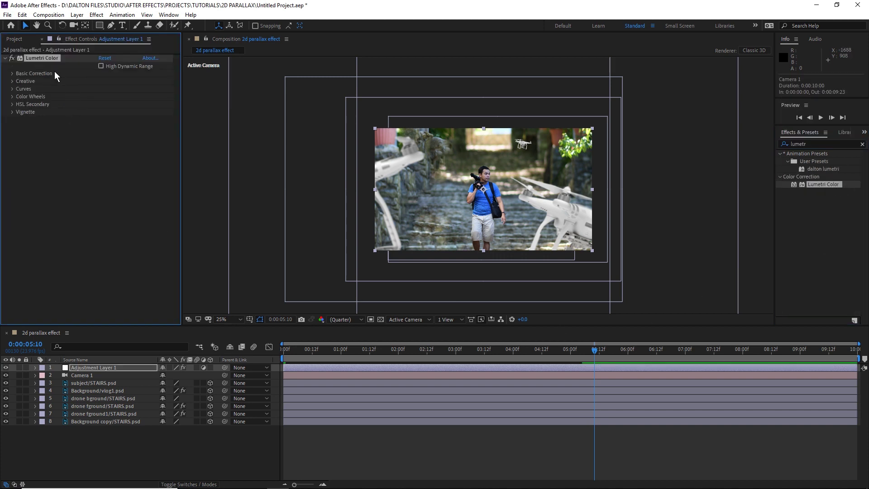
pyautogui.click(14, 80)
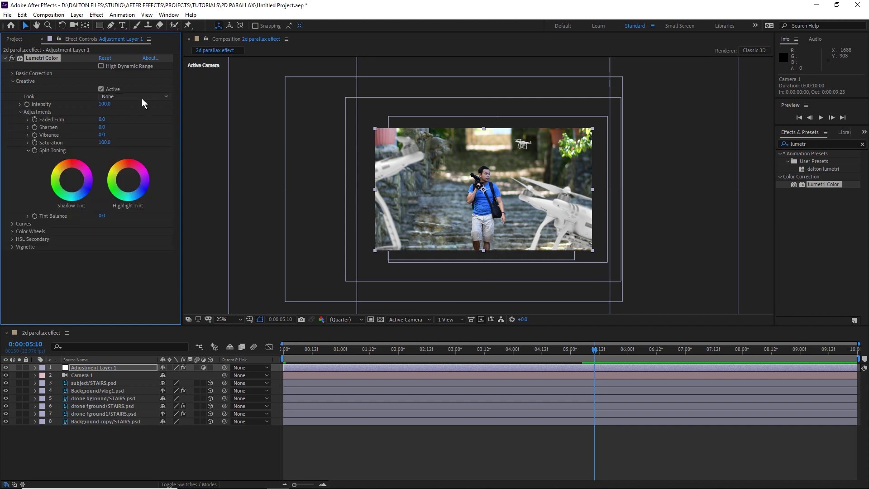
pyautogui.click(142, 98)
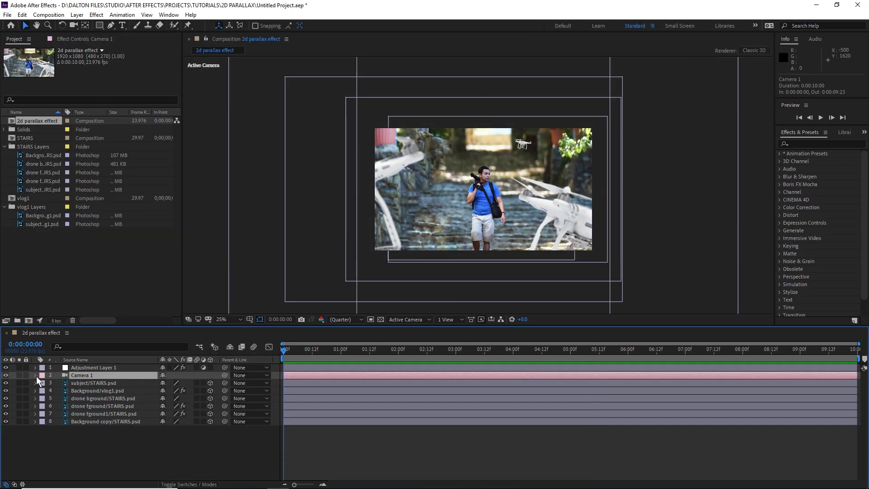
# Turn on Depth of Field in the Camera Options of Camera 1
pyautogui.click(35, 376)
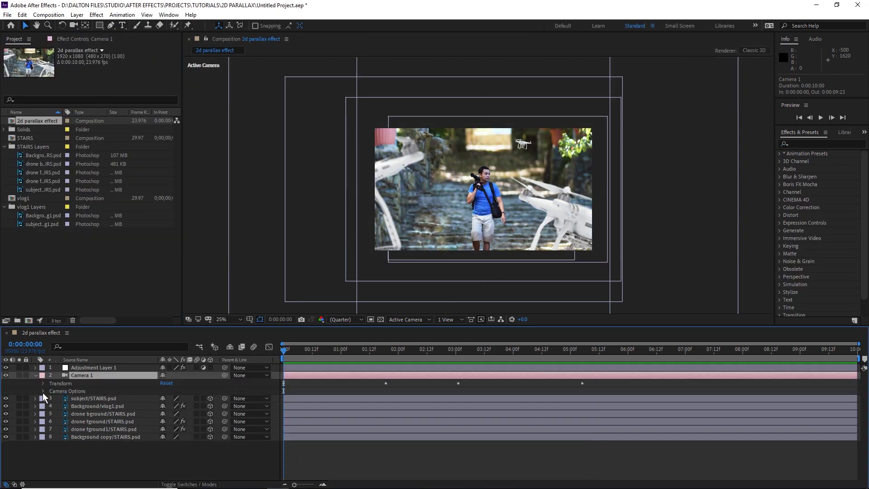
pyautogui.click(42, 391)
pyautogui.scroll(-2, 108, 421)
pyautogui.click(164, 392)
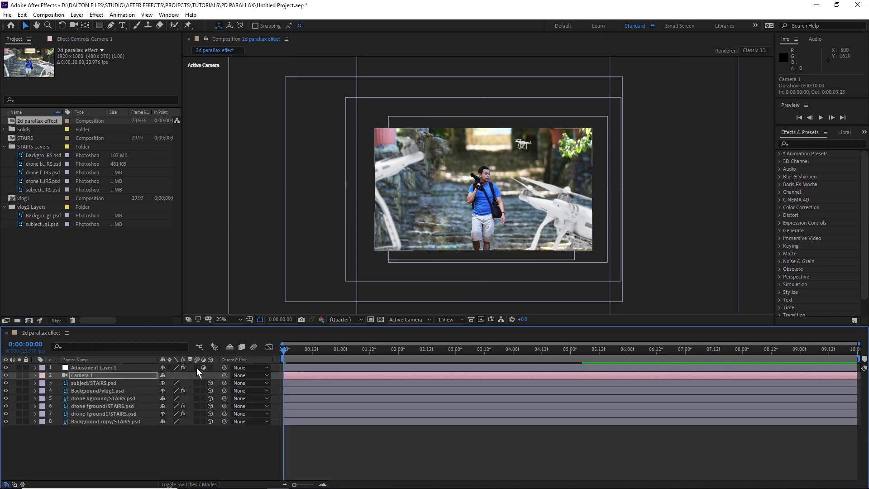
# Enable motion blur for the composition and all layers except the camera, and preview the parallax animation from the start
pyautogui.click(196, 368)
pyautogui.press('space')
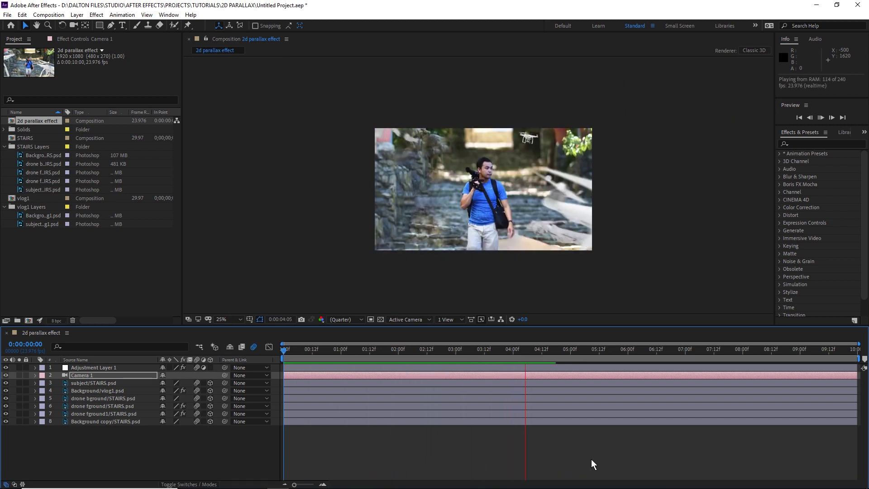
pyautogui.press('space')
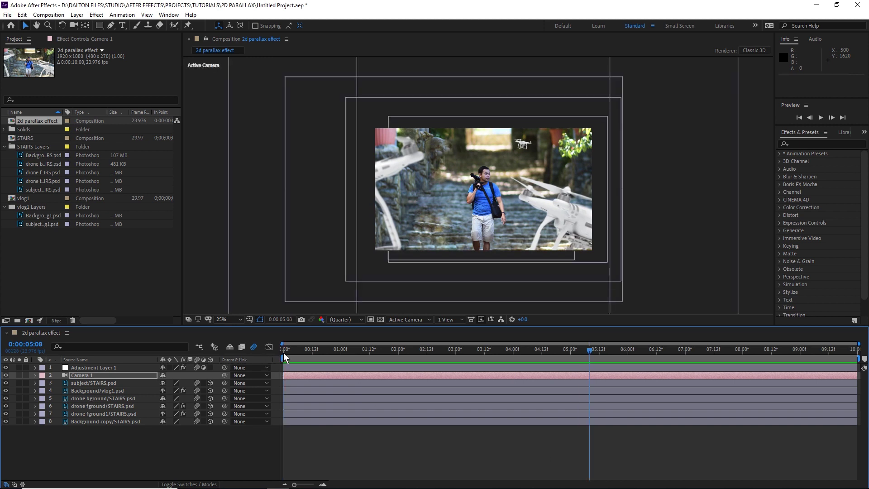
pyautogui.click(283, 352)
pyautogui.press('space')
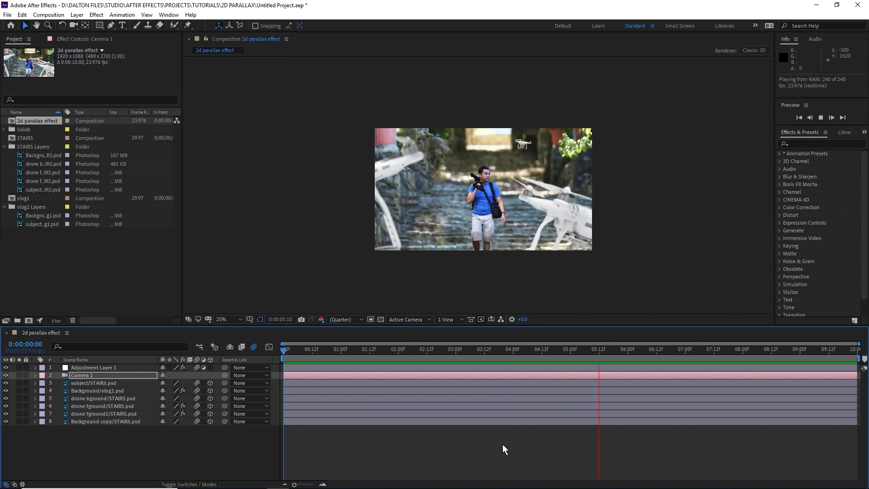
pyautogui.press('space')
pyautogui.click(282, 350)
pyautogui.press('space')
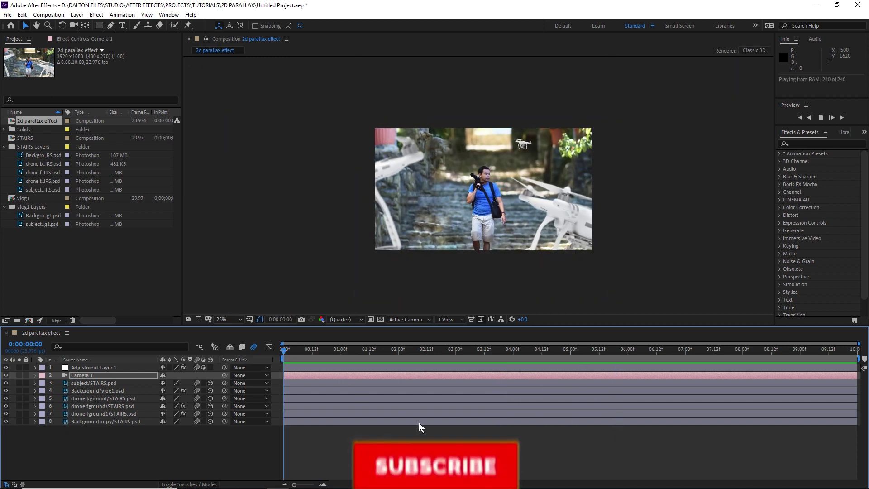